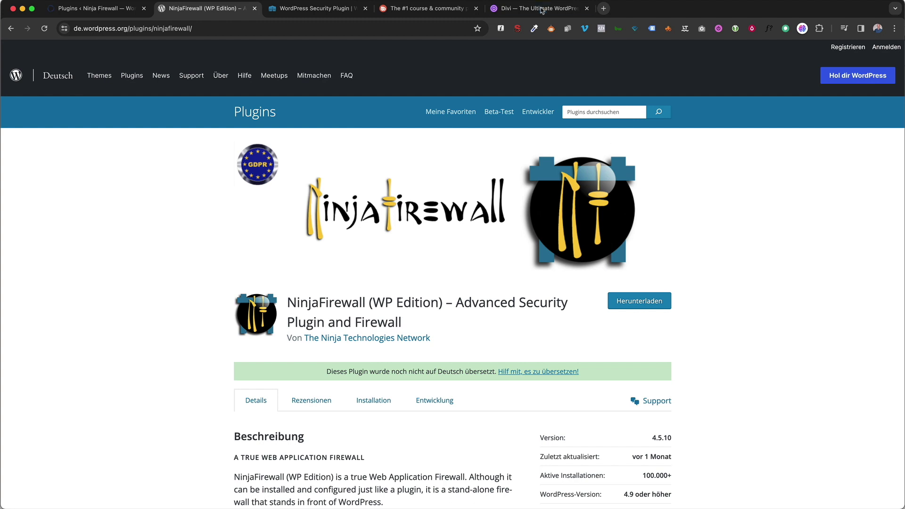
Step: Look over the open Divi and BuddyBoss product pages, then return to the NinjaFirewall plugin page
{"action": "left_click", "coordinate": [537, 9]}
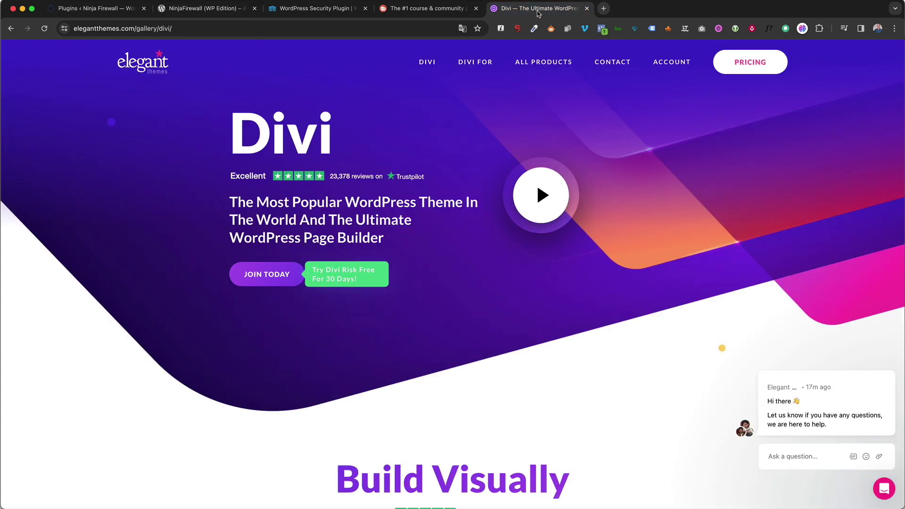
{"action": "left_click", "coordinate": [429, 9]}
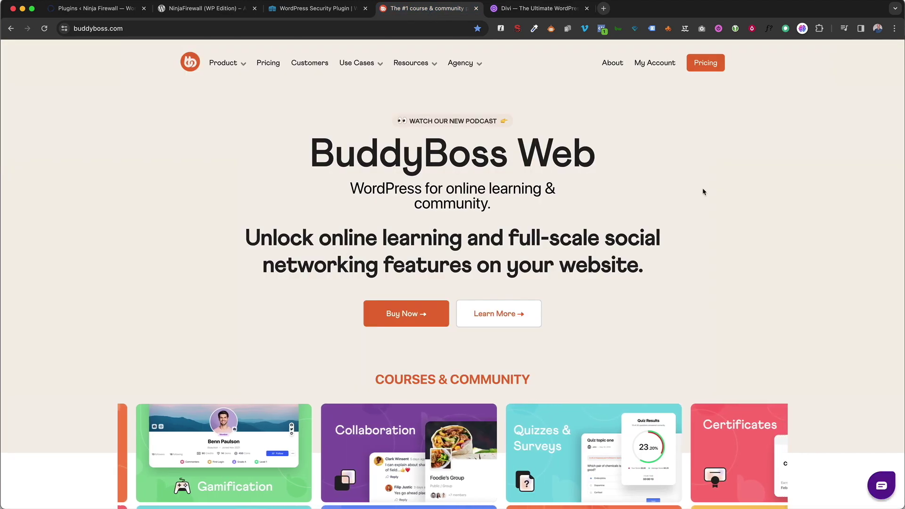
{"action": "left_click", "coordinate": [194, 12]}
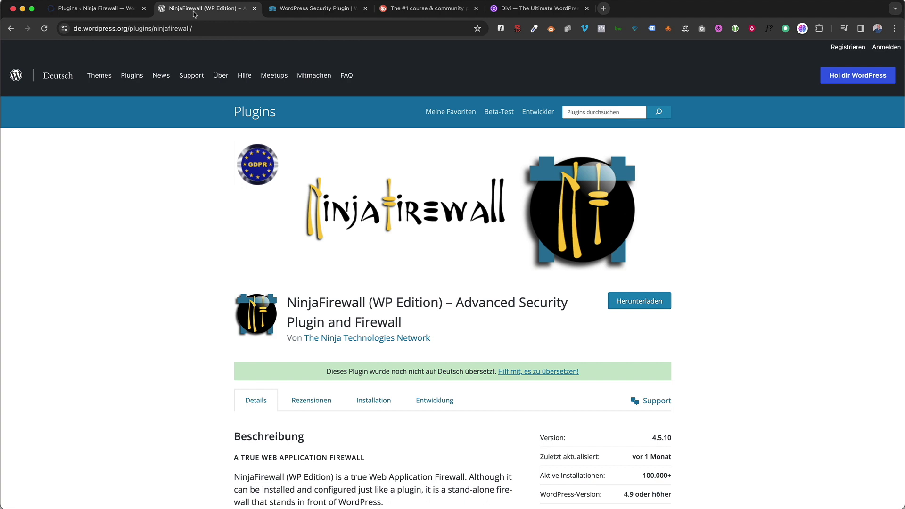
Step: Go to the WordPress site's plugin administration and search the new-plugin directory for "ninja"
{"action": "left_click", "coordinate": [94, 8]}
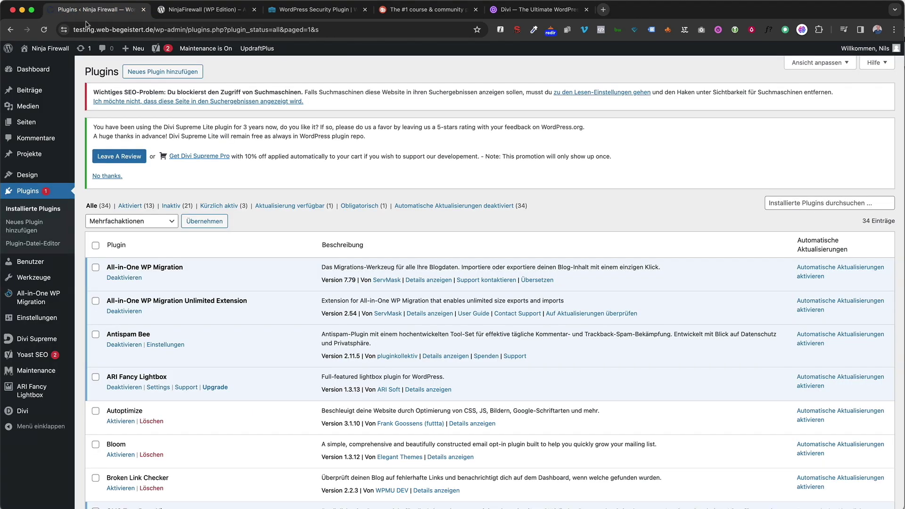
{"action": "left_click", "coordinate": [176, 74]}
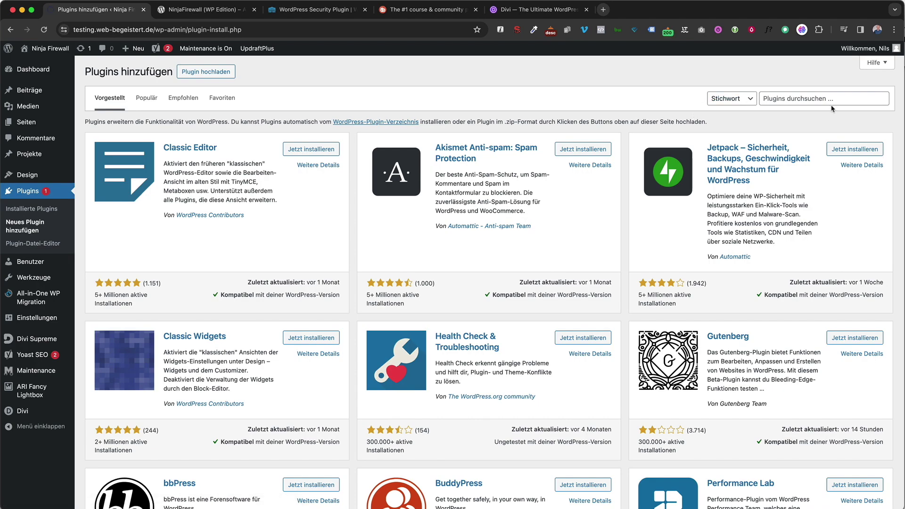
{"action": "left_click", "coordinate": [796, 95]}
{"action": "type", "text": "ninja"}
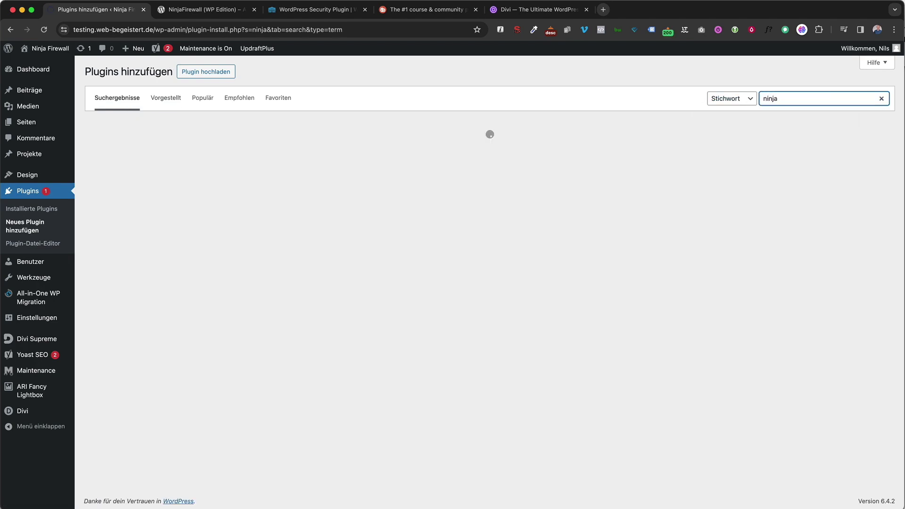
Step: Install and activate the NinjaFirewall (WP Edition) plugin from the search results
{"action": "scroll", "coordinate": [578, 258], "scroll_direction": "down", "scroll_amount": 3}
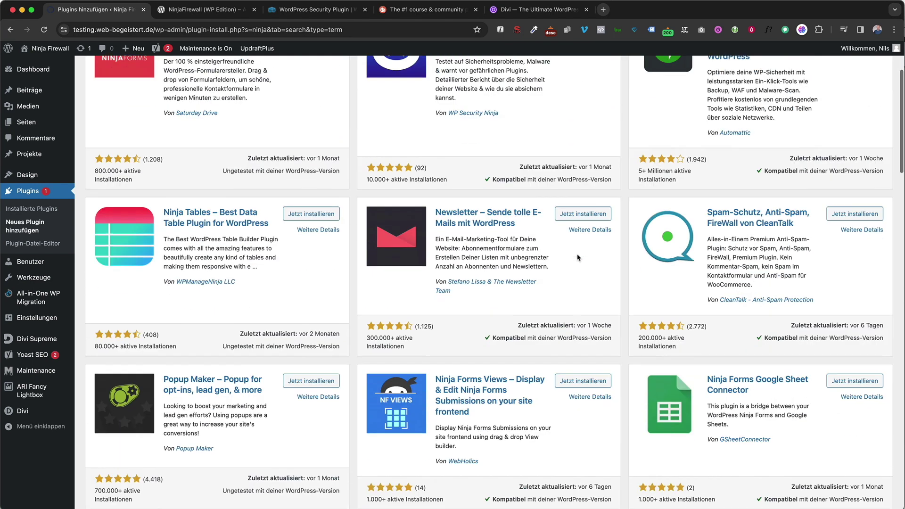
{"action": "scroll", "coordinate": [579, 257], "scroll_direction": "down", "scroll_amount": 15}
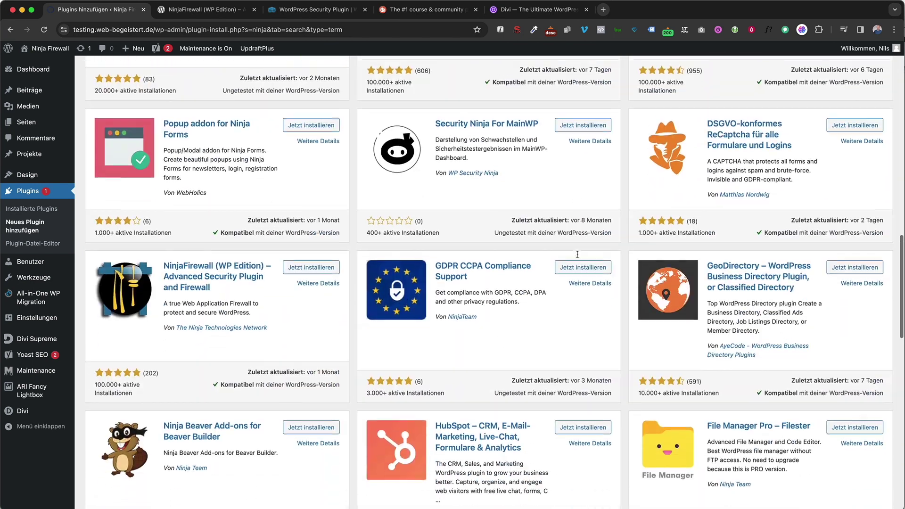
{"action": "scroll", "coordinate": [563, 255], "scroll_direction": "up", "scroll_amount": 1}
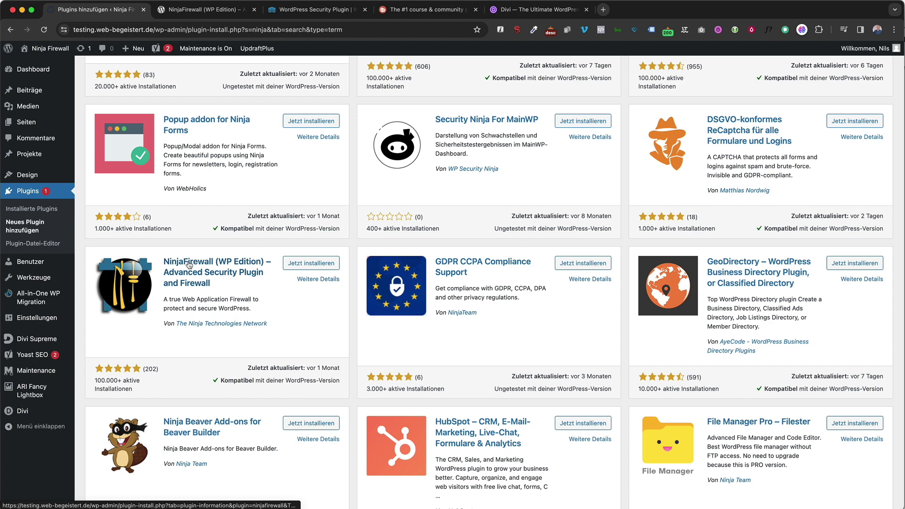
{"action": "left_click", "coordinate": [305, 264]}
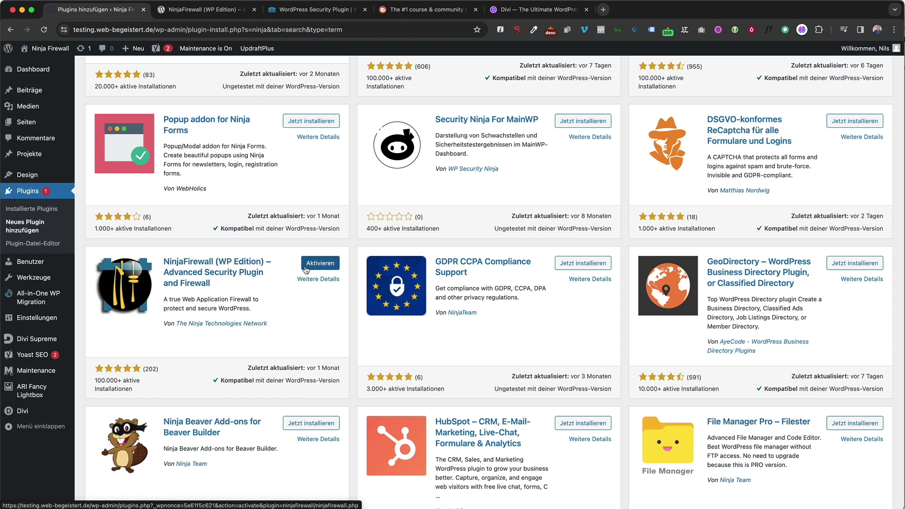
{"action": "left_click", "coordinate": [306, 264]}
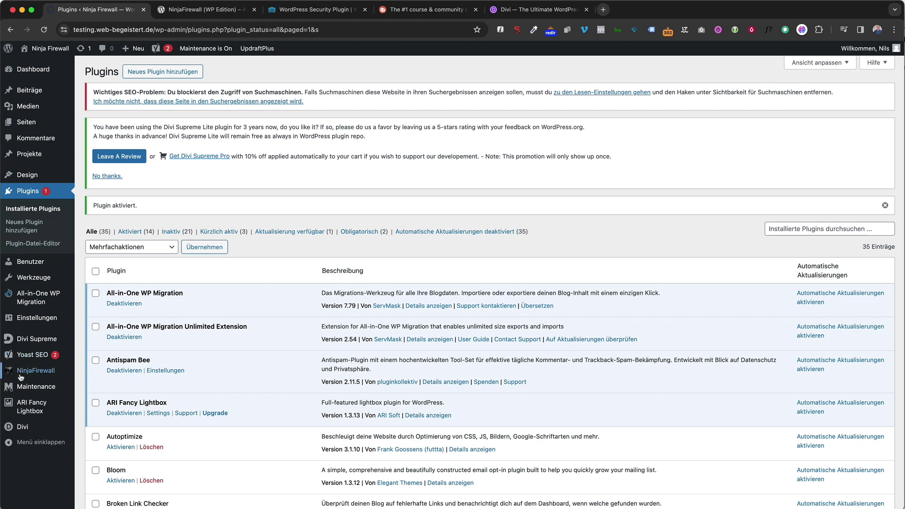
Step: Open the NinjaFirewall dashboard and bring up the settings for activating Full WAF mode
{"action": "mouse_move", "coordinate": [25, 376]}
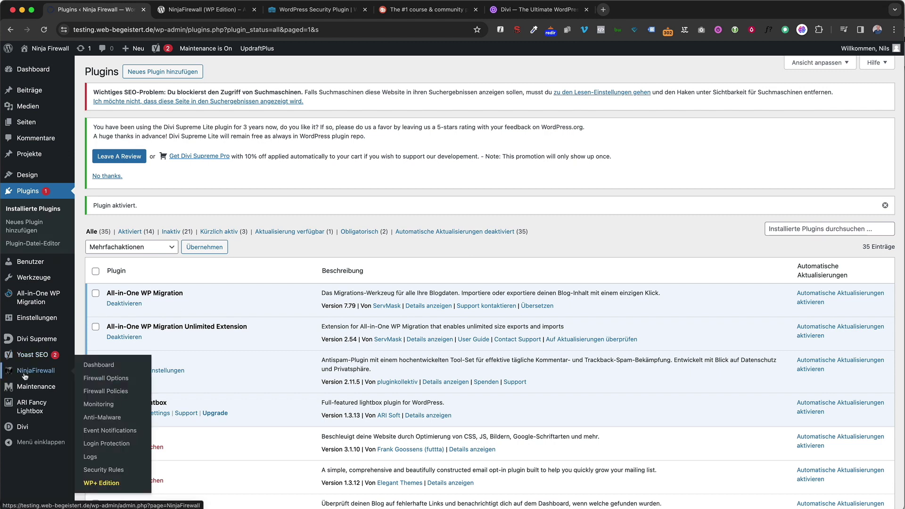
{"action": "left_click", "coordinate": [96, 370]}
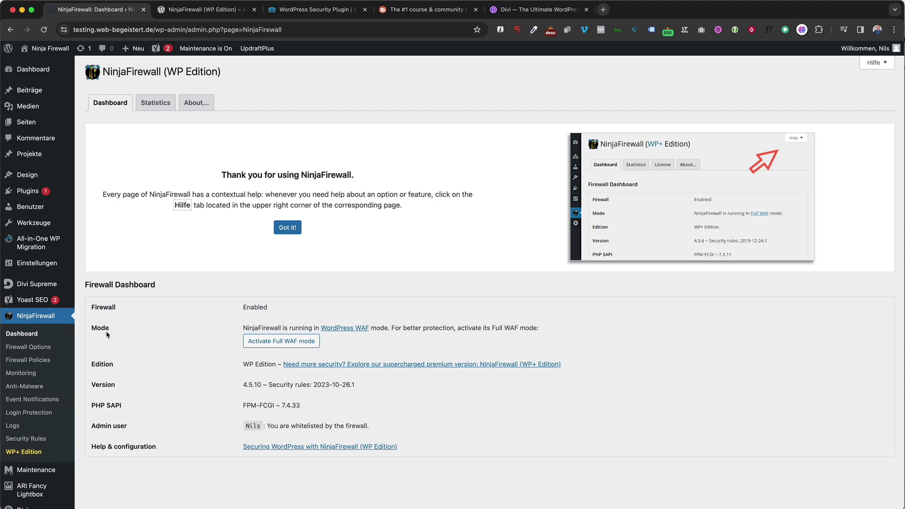
{"action": "scroll", "coordinate": [201, 324], "scroll_direction": "down", "scroll_amount": 1}
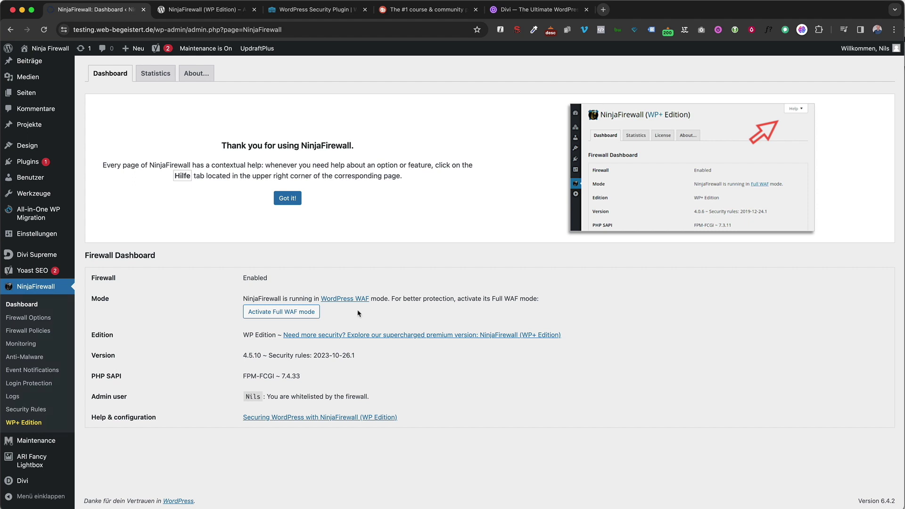
{"action": "left_click", "coordinate": [299, 313]}
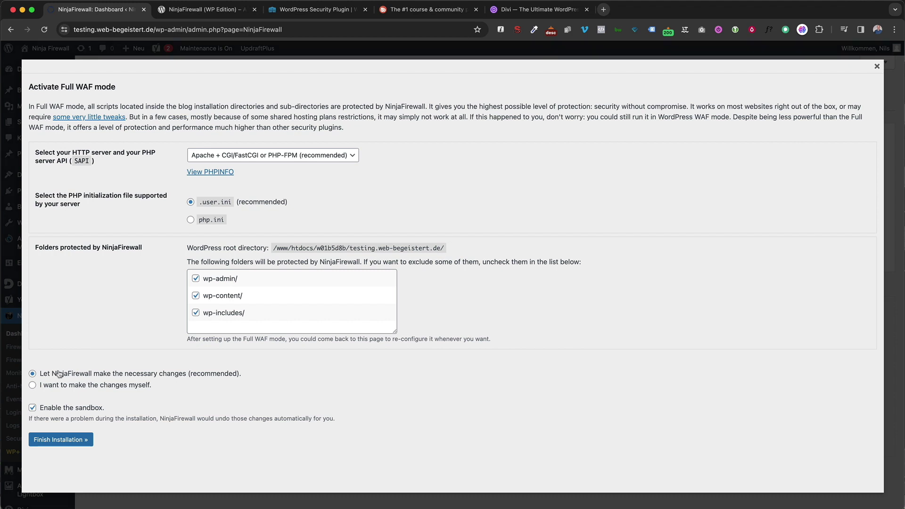
Step: Try to finish the Full WAF installation with NinjaFirewall making the necessary changes itself
{"action": "left_click", "coordinate": [63, 439]}
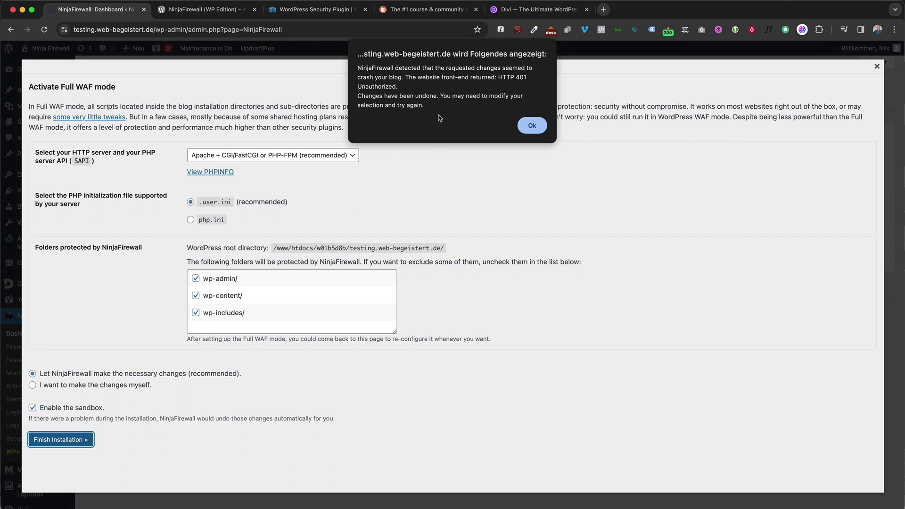
{"action": "left_click", "coordinate": [536, 126]}
{"action": "left_click", "coordinate": [149, 316]}
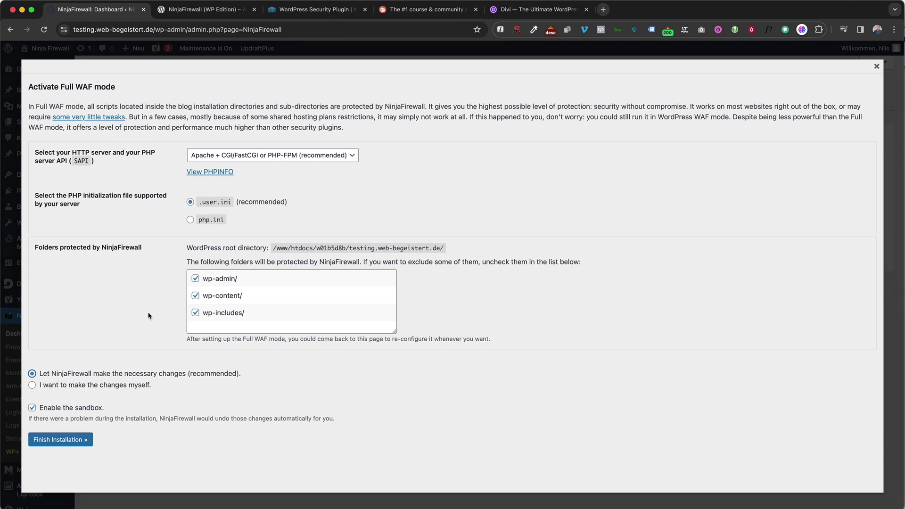
Step: Choose to make the Full WAF changes manually and copy the code lines required for the .user.ini file
{"action": "left_click", "coordinate": [32, 385]}
{"action": "scroll", "coordinate": [117, 349], "scroll_direction": "down", "scroll_amount": 2}
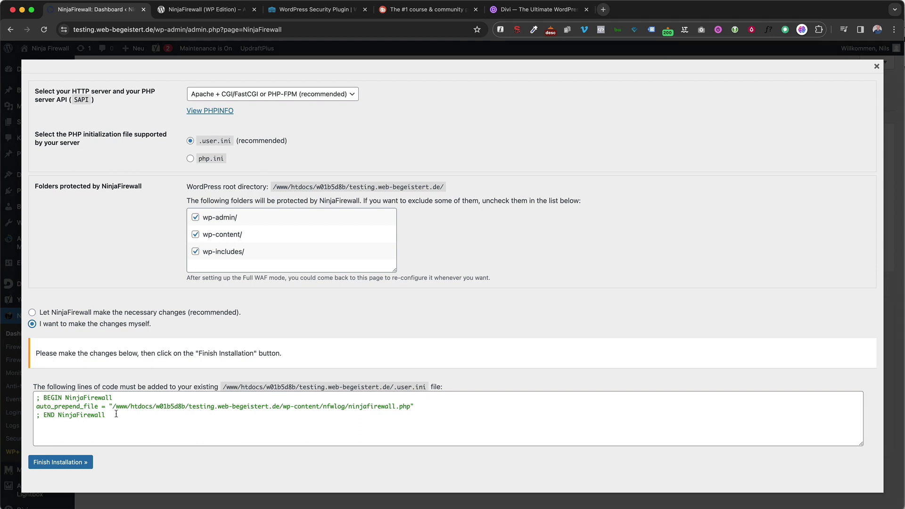
{"action": "left_click_drag", "start_coordinate": [116, 414], "coordinate": [8, 401]}
{"action": "key", "text": "super+c"}
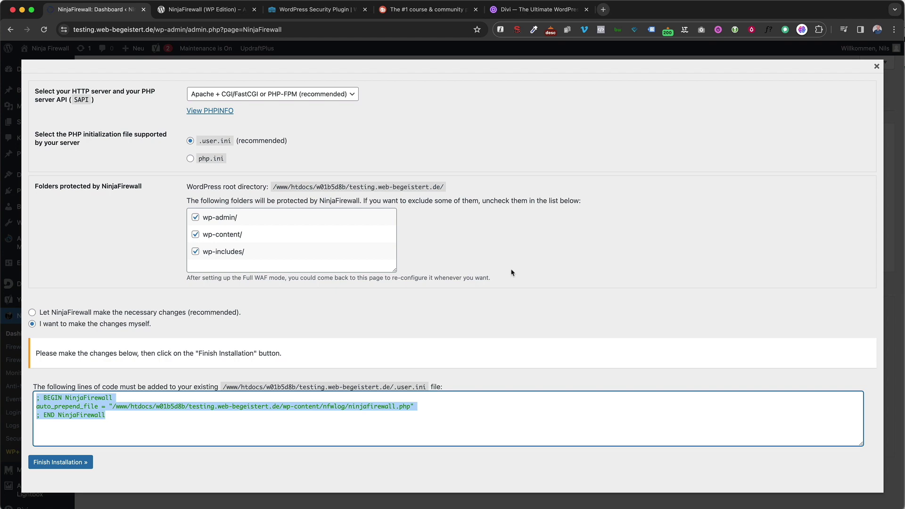
Step: Switch to FileZilla and open .user.ini from the testing.web-begeistert.de folder for editing, reopening the existing local copy
{"action": "key", "text": "super+Tab"}
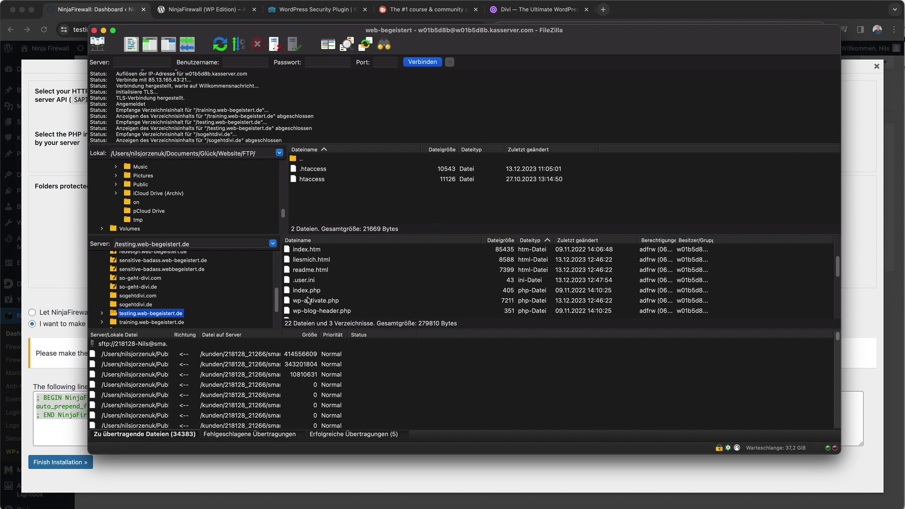
{"action": "left_click", "coordinate": [304, 281]}
{"action": "right_click", "coordinate": [304, 281]}
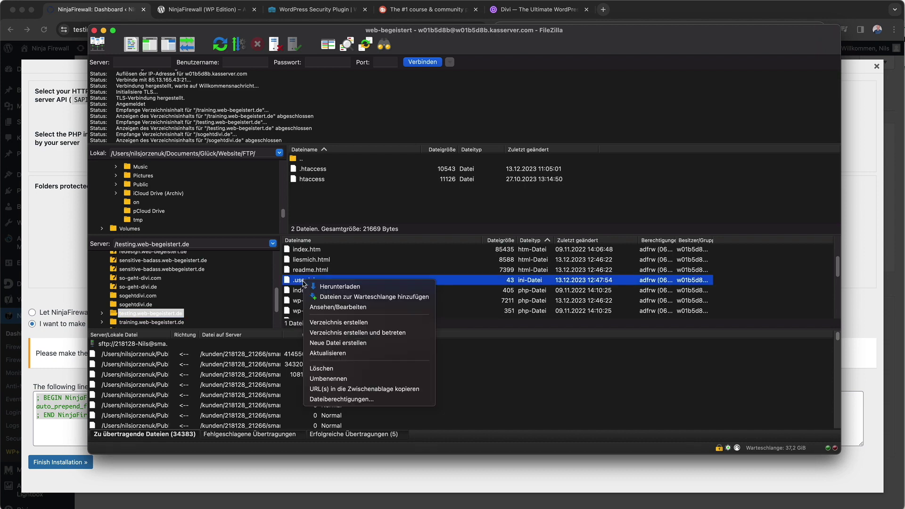
{"action": "left_click", "coordinate": [337, 307]}
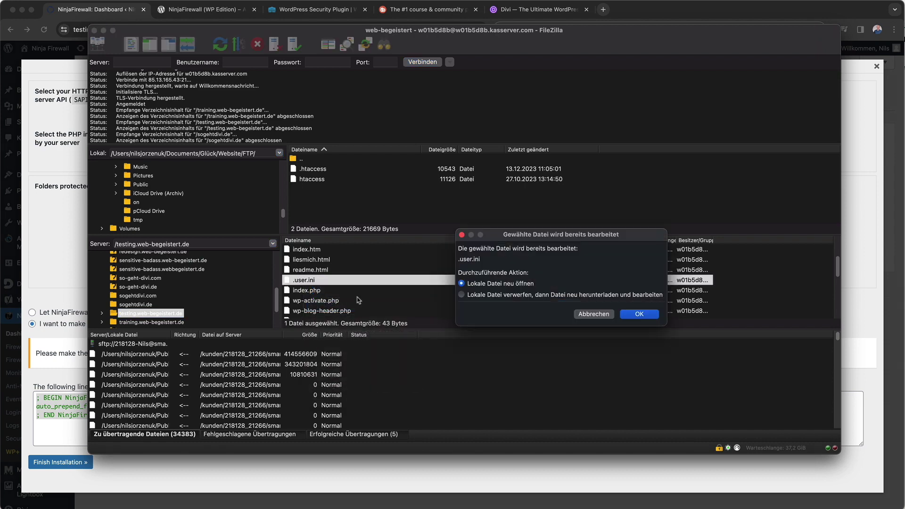
{"action": "left_click", "coordinate": [640, 314]}
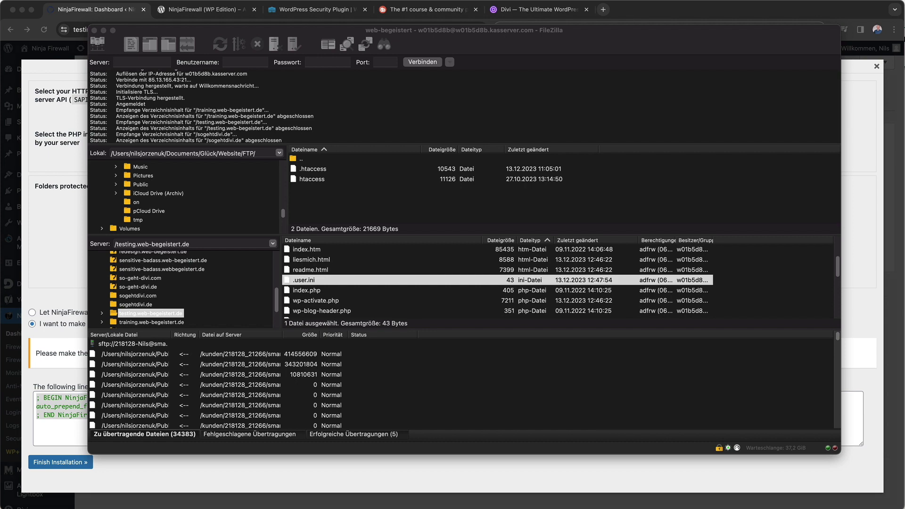
{"action": "left_click_drag", "start_coordinate": [454, 132], "coordinate": [440, 95]}
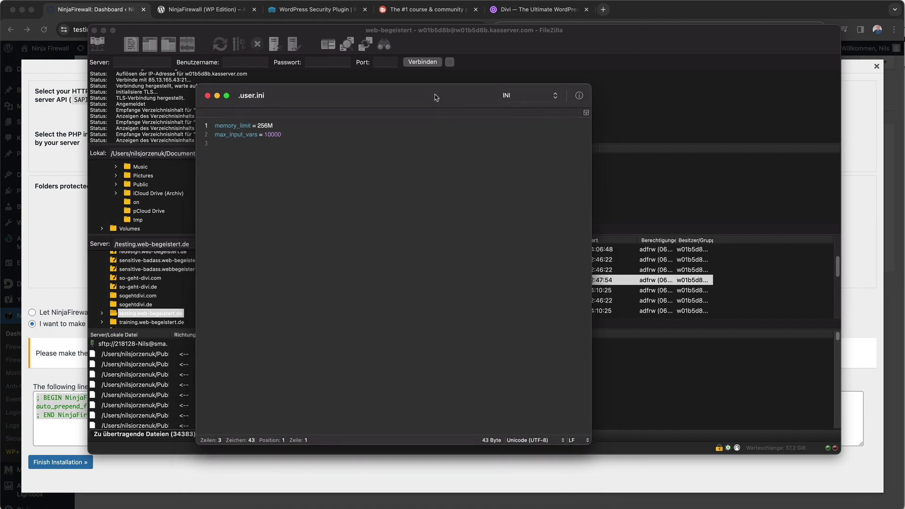
Step: Paste the copied NinjaFirewall lines below max_input_vars in .user.ini, and upload the changed file back to the server
{"action": "left_click", "coordinate": [300, 134]}
{"action": "key", "text": "Return"}
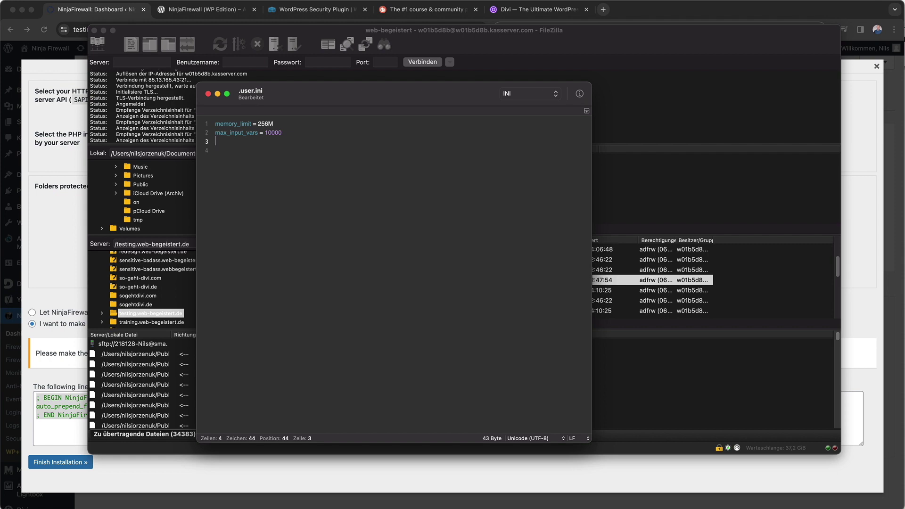
{"action": "key", "text": "super+v"}
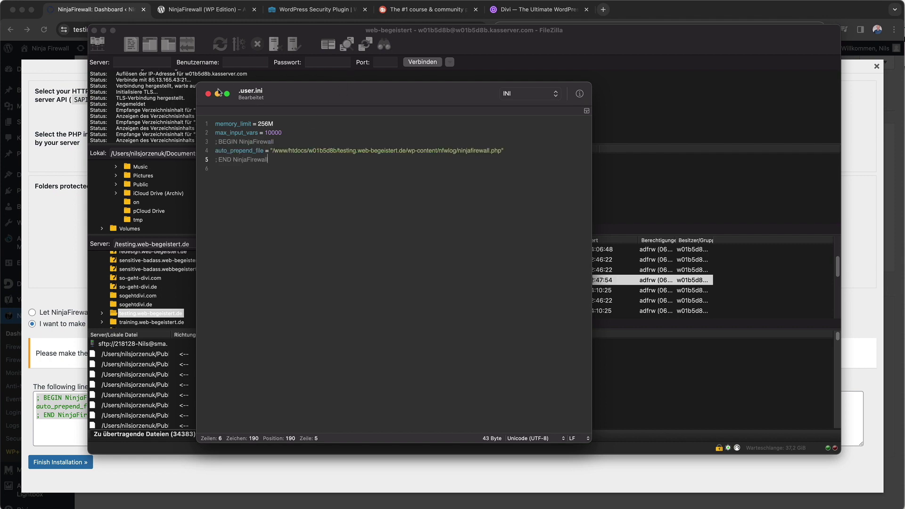
{"action": "left_click", "coordinate": [208, 94]}
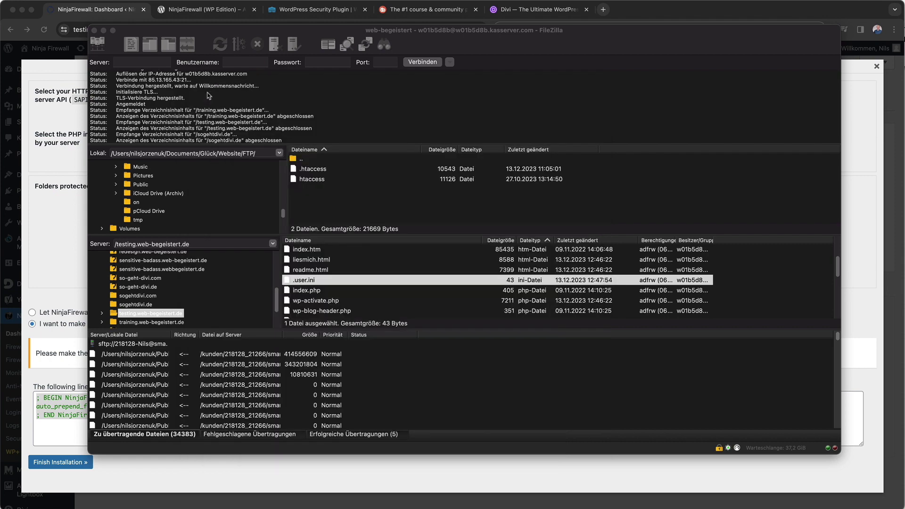
{"action": "left_click", "coordinate": [298, 299]}
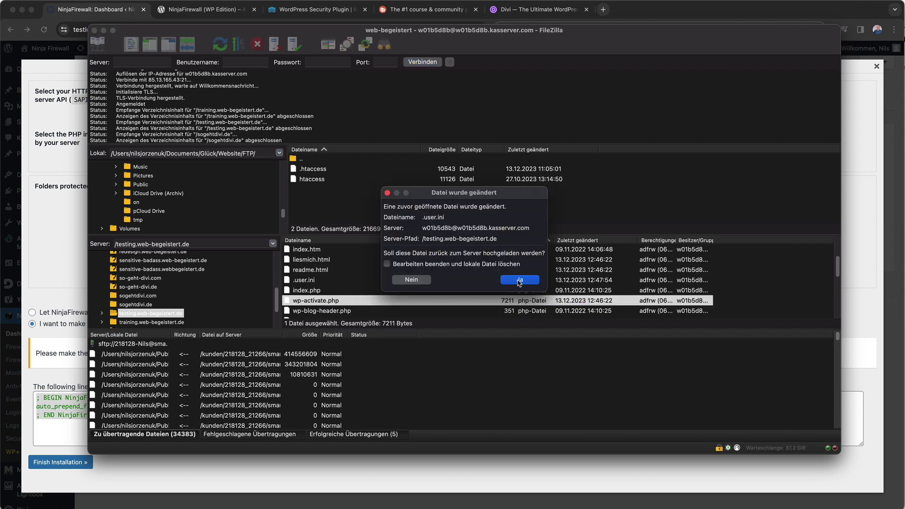
{"action": "left_click", "coordinate": [516, 279]}
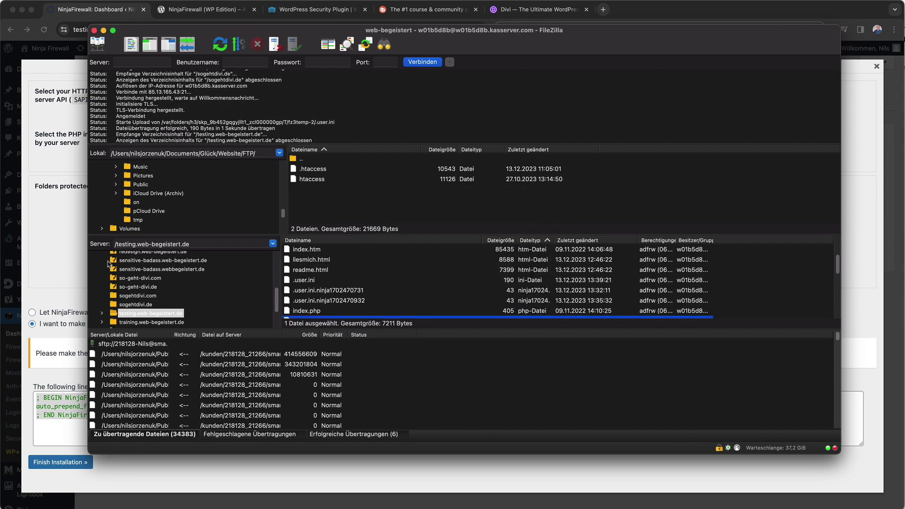
Step: Return to the browser and finish the Full WAF mode installation of NinjaFirewall
{"action": "left_click", "coordinate": [49, 248]}
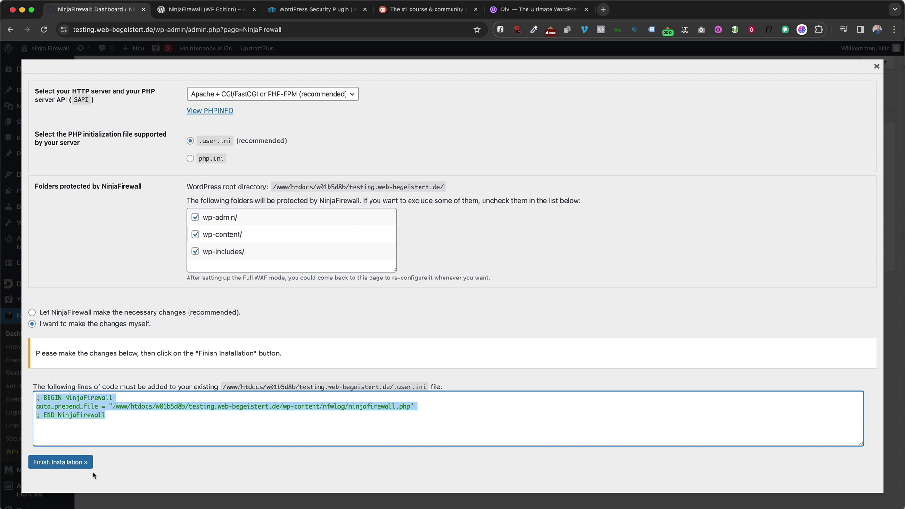
{"action": "left_click", "coordinate": [69, 463]}
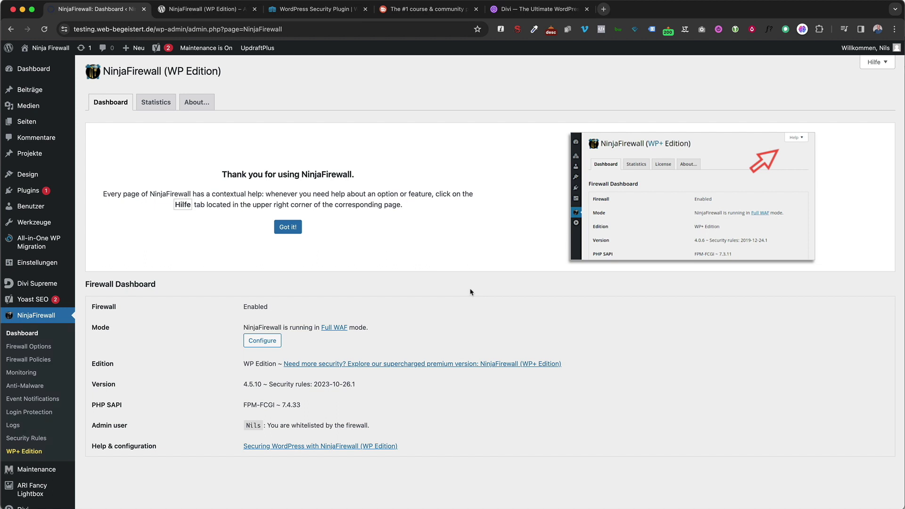
{"action": "key", "text": "super+Tab"}
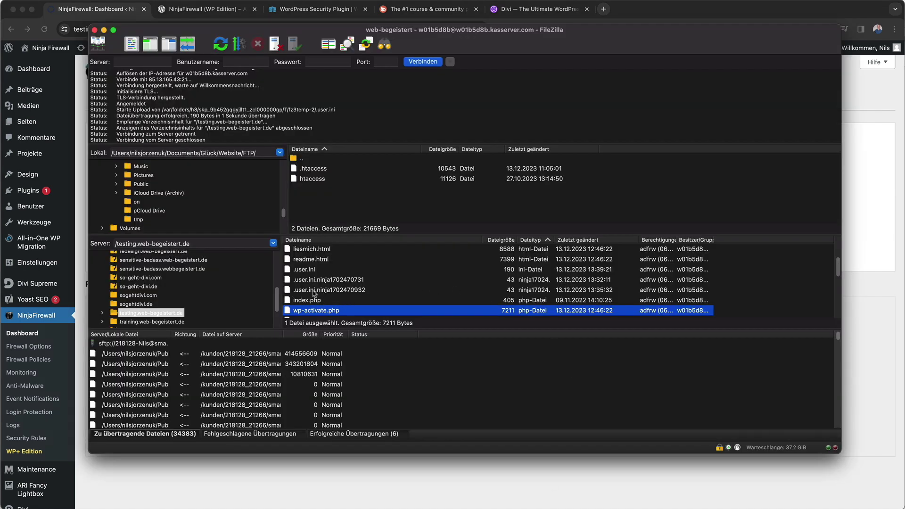
{"action": "left_click", "coordinate": [333, 292]}
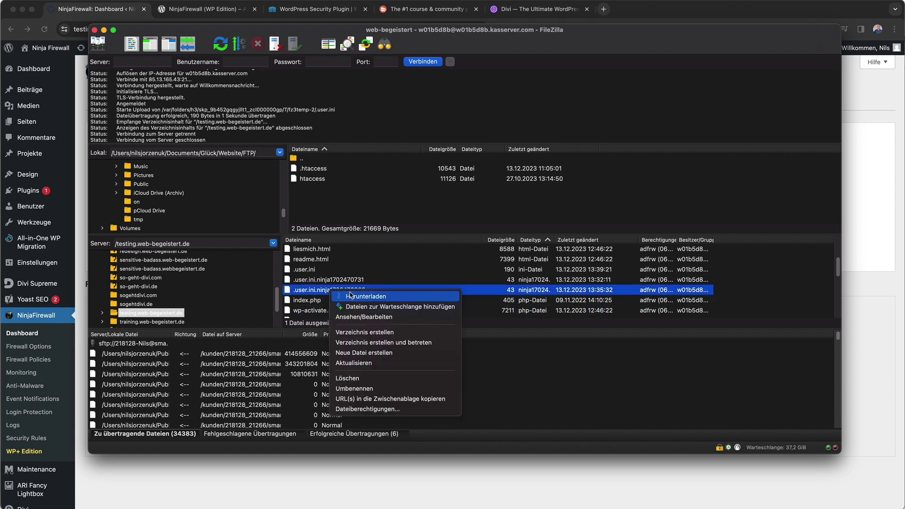
{"action": "left_click", "coordinate": [362, 378]}
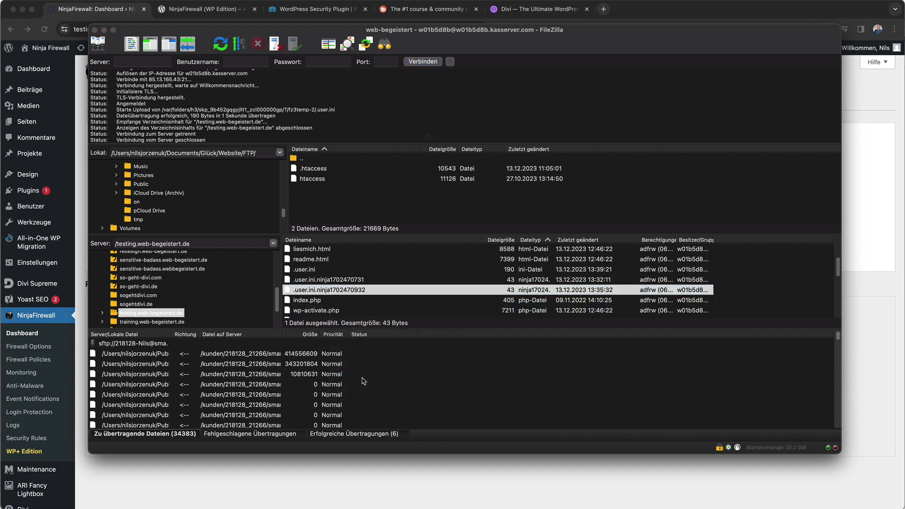
{"action": "left_click", "coordinate": [453, 172]}
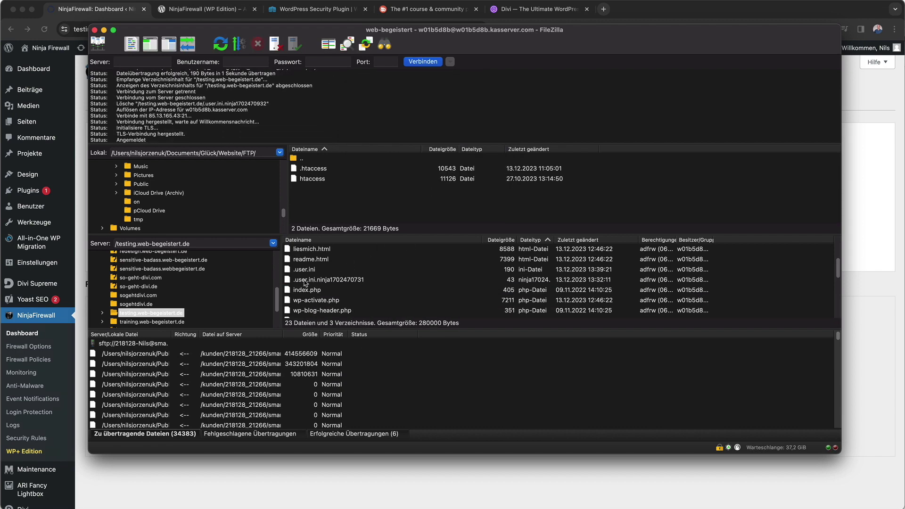
{"action": "left_click", "coordinate": [305, 281]}
{"action": "right_click", "coordinate": [311, 279]}
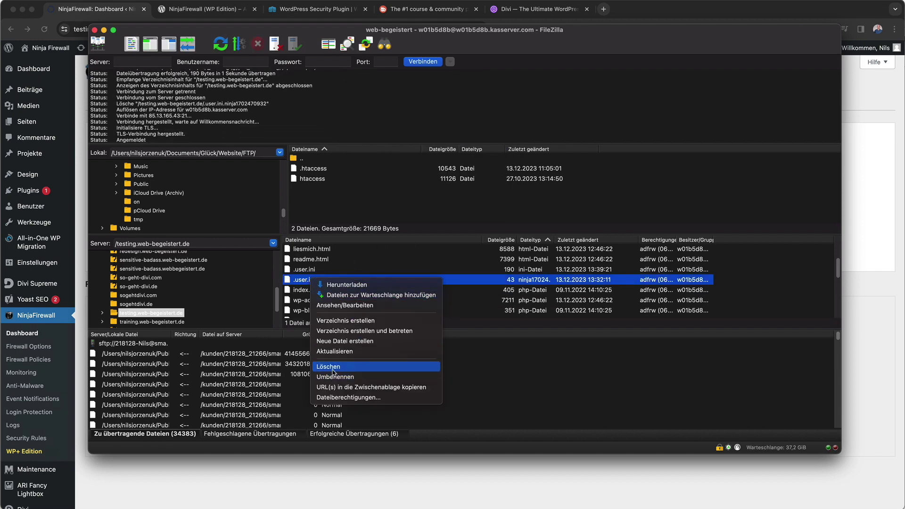
{"action": "left_click", "coordinate": [336, 368]}
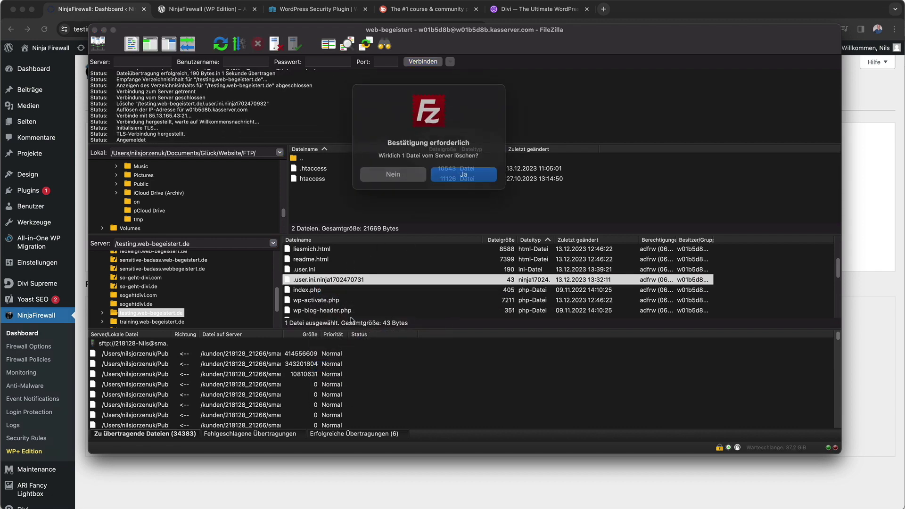
{"action": "left_click", "coordinate": [452, 173]}
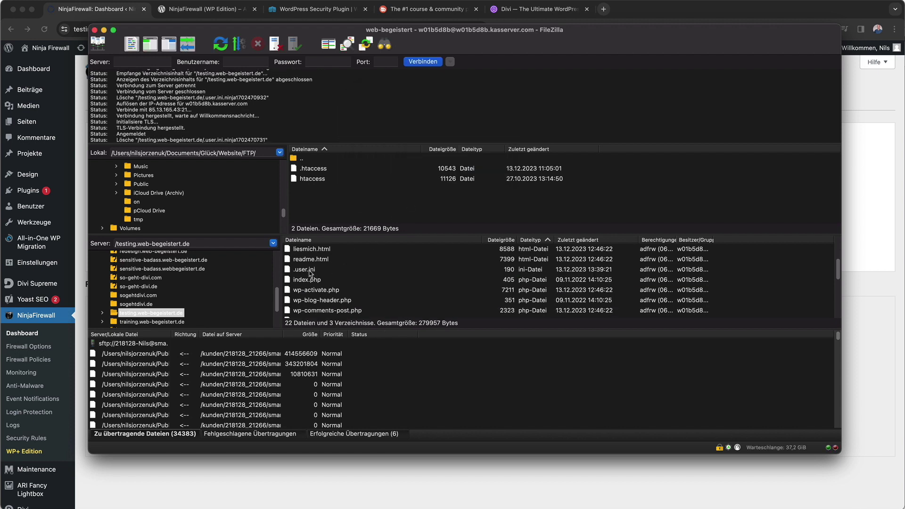
Step: Open the server's .htaccess file from the testing.web-begeistert.de folder for editing
{"action": "scroll", "coordinate": [310, 274], "scroll_direction": "up", "scroll_amount": 3}
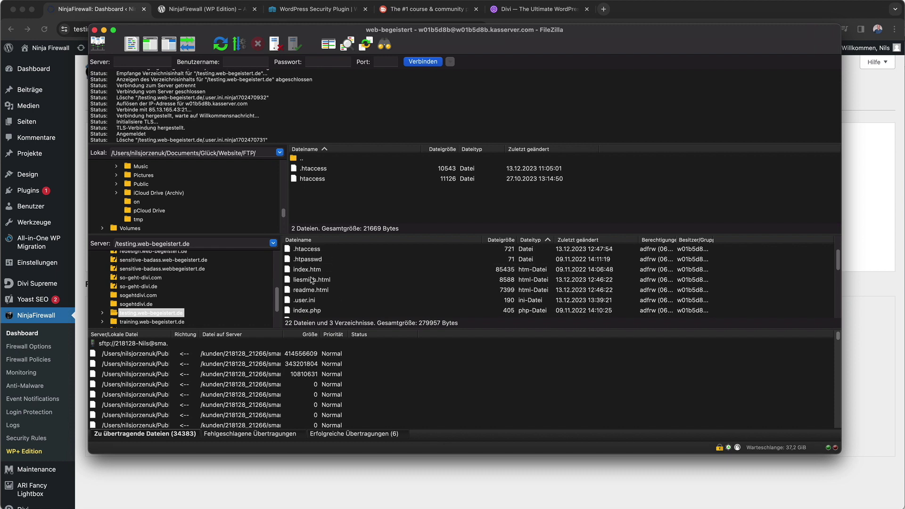
{"action": "scroll", "coordinate": [311, 280], "scroll_direction": "up", "scroll_amount": 1}
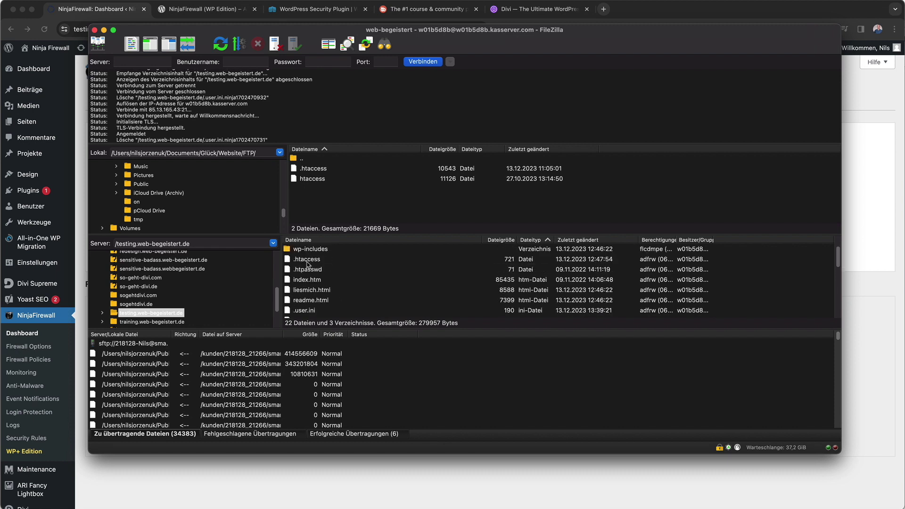
{"action": "left_click", "coordinate": [306, 263]}
{"action": "right_click", "coordinate": [306, 263]}
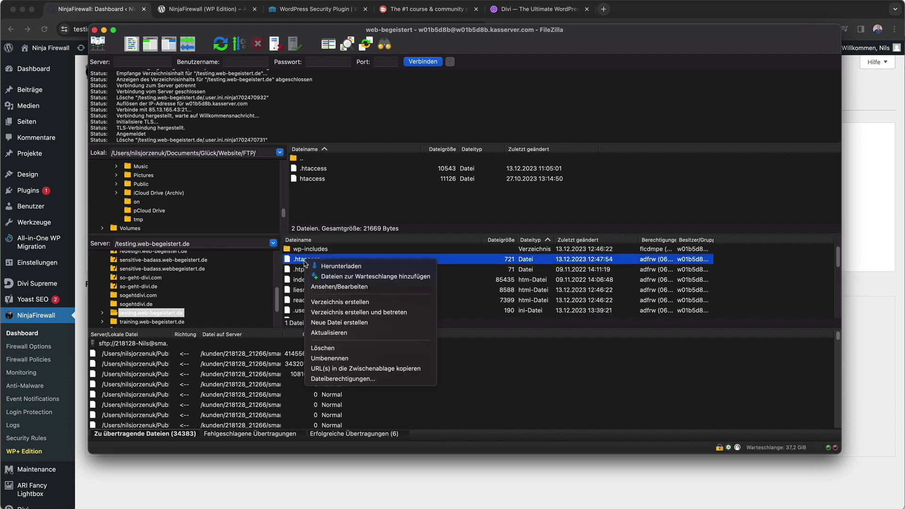
{"action": "left_click", "coordinate": [332, 287]}
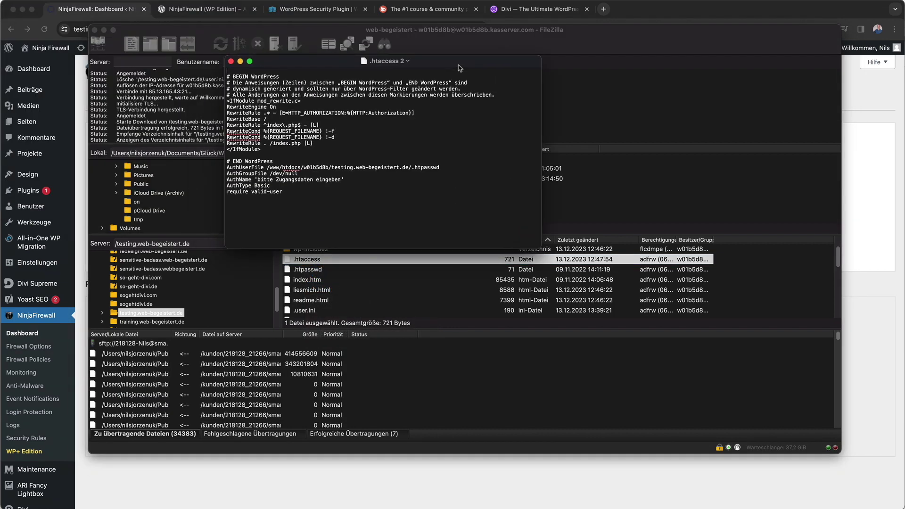
Step: Switch to the Zugriff htaccess.txt document, copy its full block of rules denying access to ini files, and return to the .htaccess file
{"action": "key", "text": "super+Tab"}
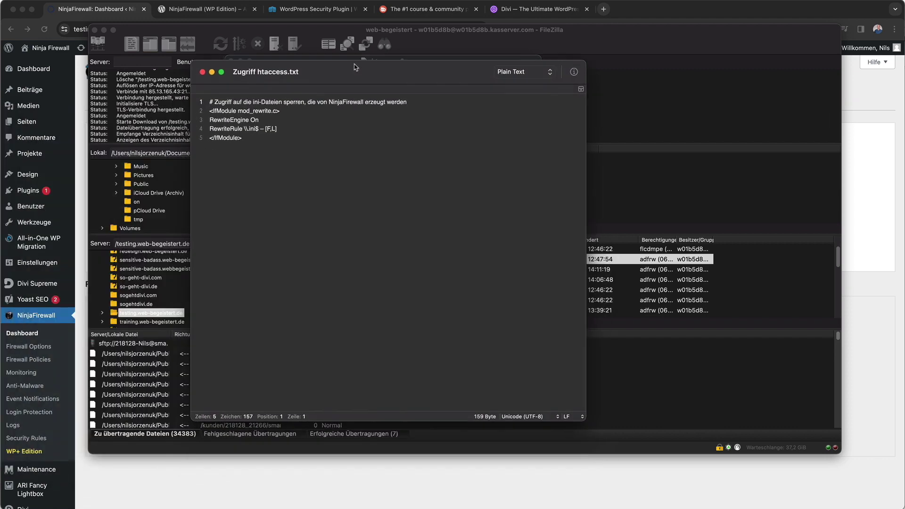
{"action": "left_click", "coordinate": [245, 139]}
{"action": "left_click_drag", "start_coordinate": [245, 140], "coordinate": [205, 106]}
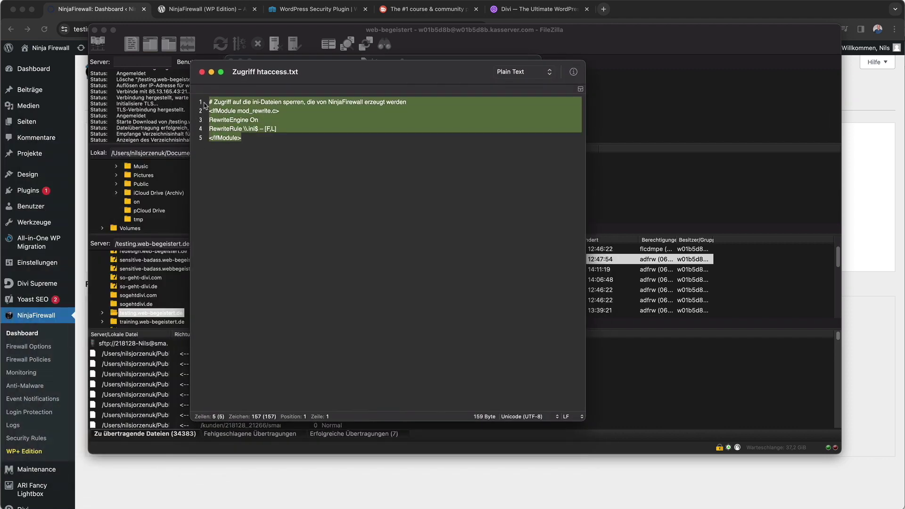
{"action": "key", "text": "super+Tab"}
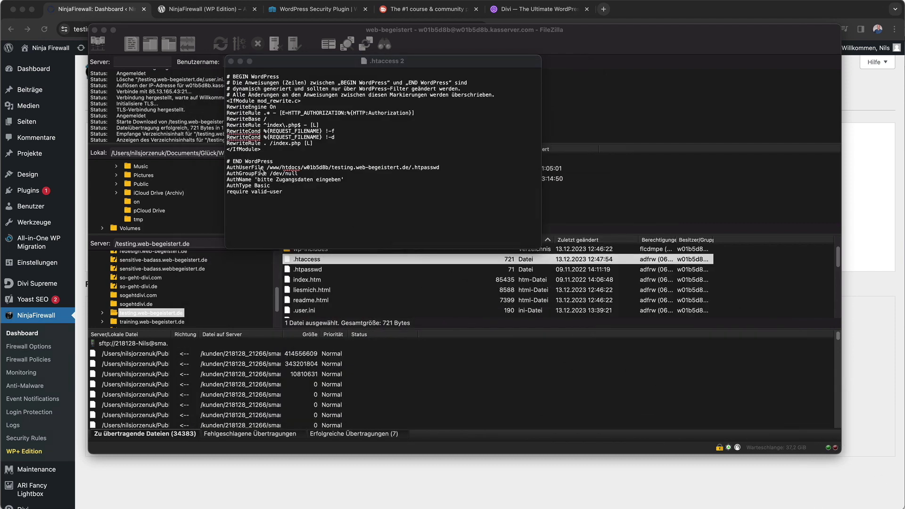
Step: Paste the copied ini-file blocking rules between </IfModule> and # END WordPress in .htaccess, and upload the changed file to the server
{"action": "left_click", "coordinate": [271, 150]}
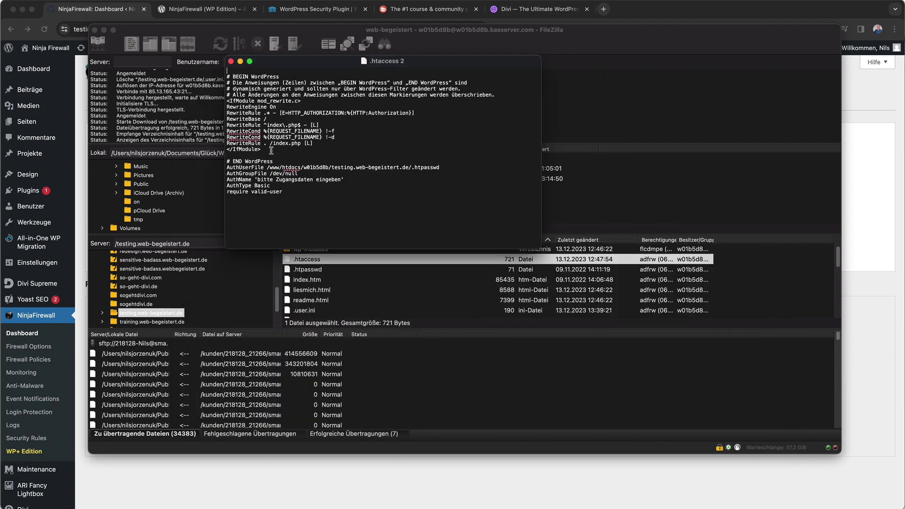
{"action": "key", "text": "Return"}
{"action": "key", "text": "Return"}
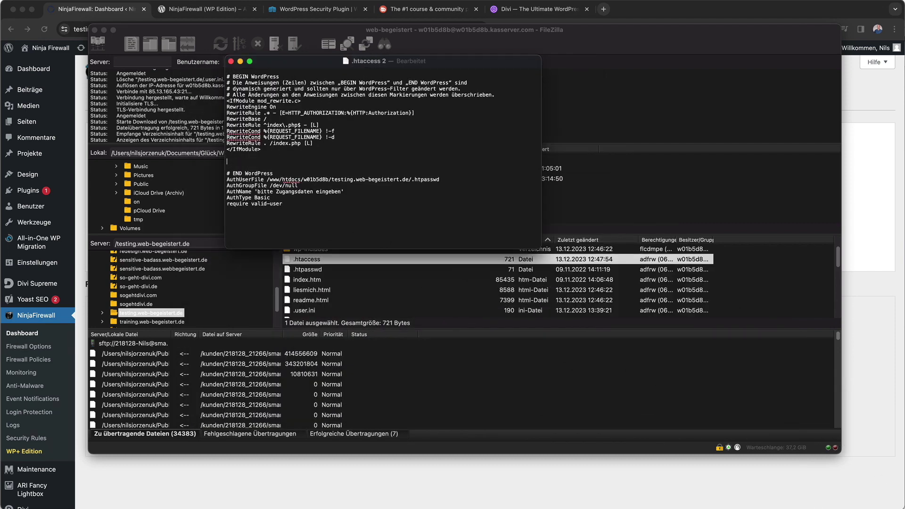
{"action": "type", "text": "# Zugriff auf die ini-Dateien sperren, die von NinjaFirewall erzeugt werden <IfModule mod_rewrite.c> RewriteEngine On RewriteRule \\.ini$ - [F,L] </IfModule>"}
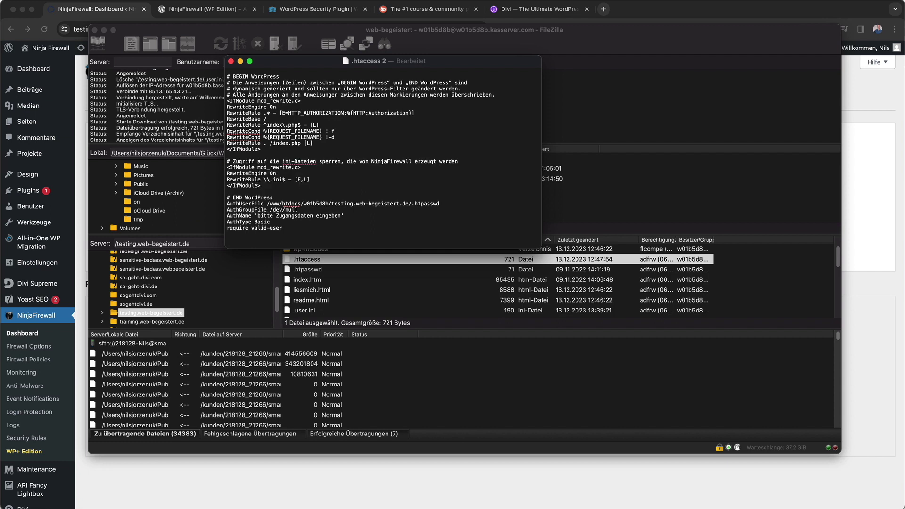
{"action": "left_click", "coordinate": [231, 61]}
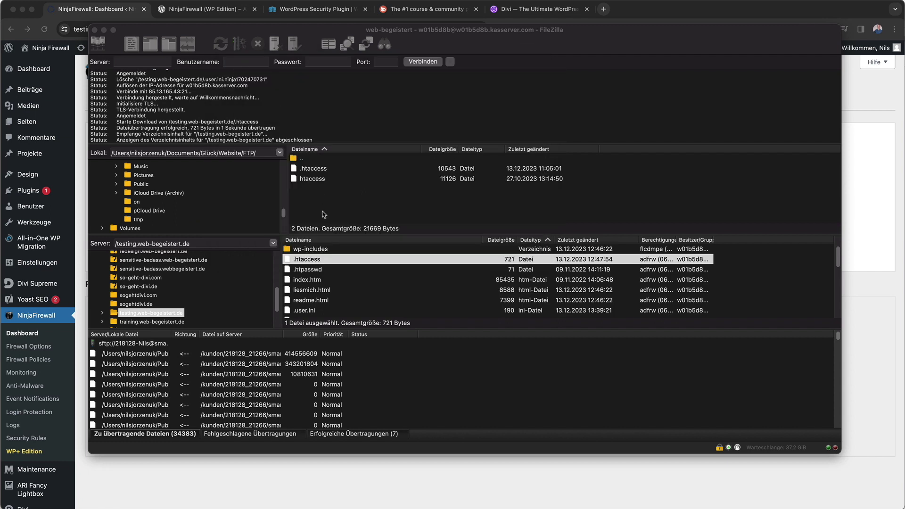
{"action": "left_click", "coordinate": [296, 282]}
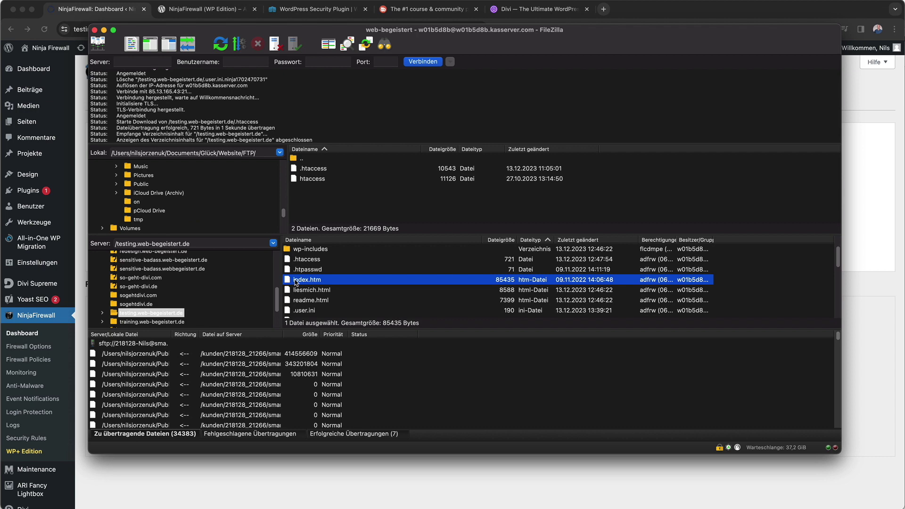
{"action": "left_click", "coordinate": [506, 285]}
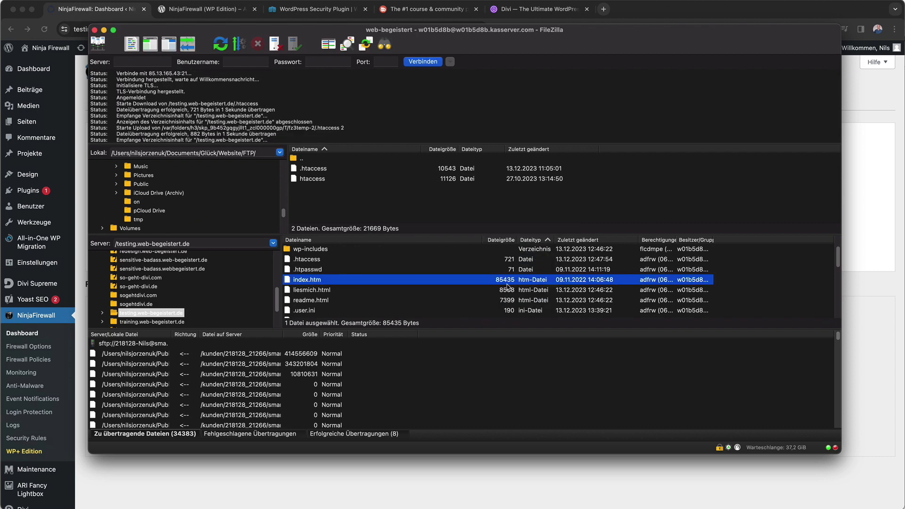
Step: Return to the browser, set IP anonymization to Yes in NinjaFirewall's Firewall Options, and save the options
{"action": "left_click", "coordinate": [858, 205]}
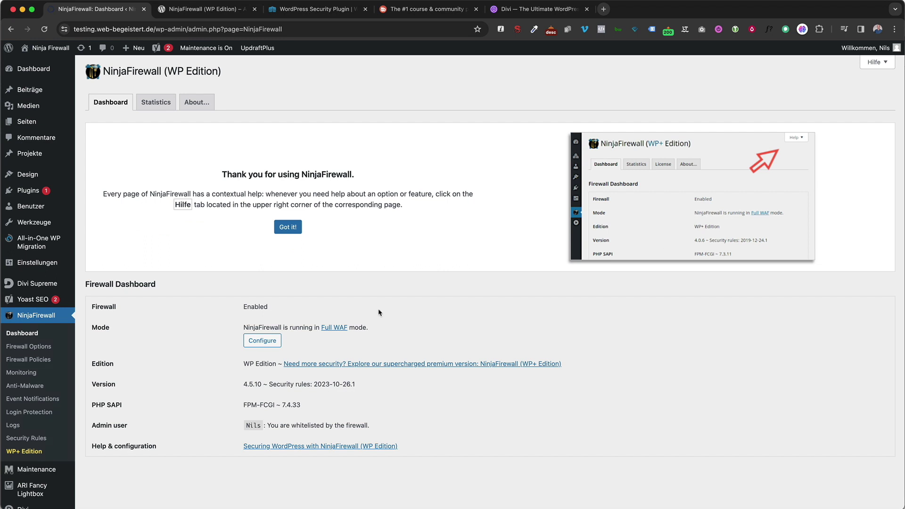
{"action": "left_click", "coordinate": [23, 348]}
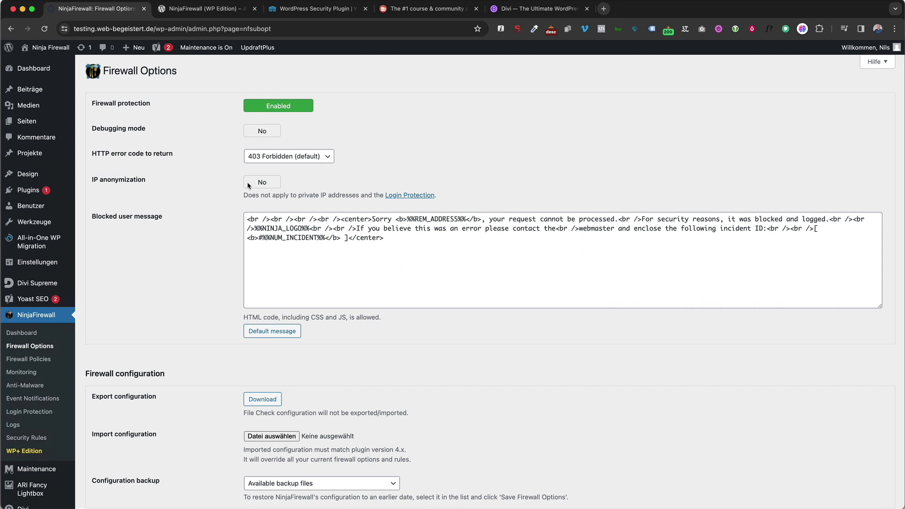
{"action": "left_click", "coordinate": [262, 183]}
{"action": "scroll", "coordinate": [194, 239], "scroll_direction": "down", "scroll_amount": 3}
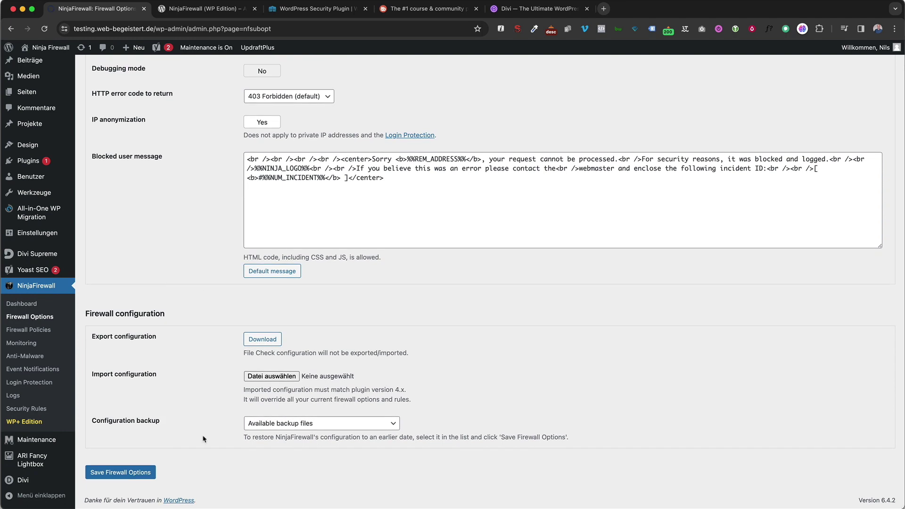
{"action": "left_click", "coordinate": [138, 473]}
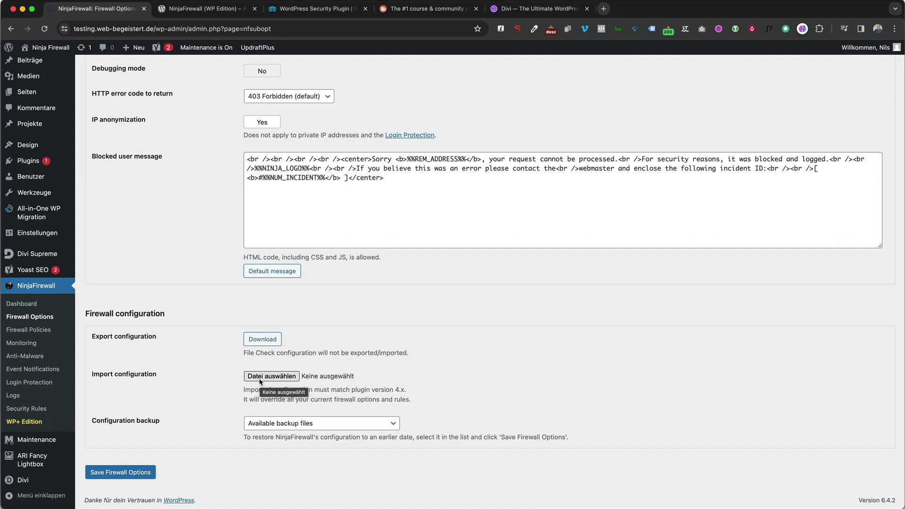
Step: Open NinjaFirewall's Firewall Policies and examine the file upload, PHP directory and permission options, with a look at the BuddyBoss website
{"action": "left_click", "coordinate": [33, 334]}
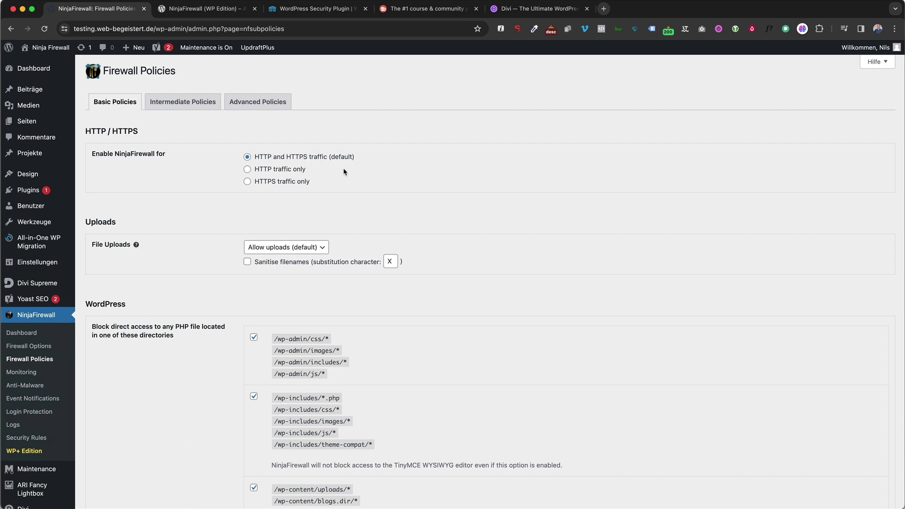
{"action": "scroll", "coordinate": [397, 198], "scroll_direction": "down", "scroll_amount": 3}
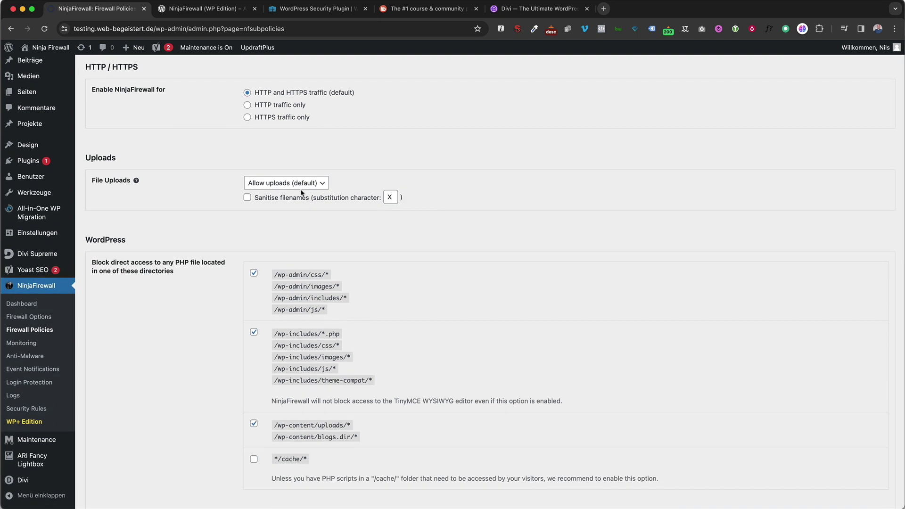
{"action": "left_click", "coordinate": [324, 187]}
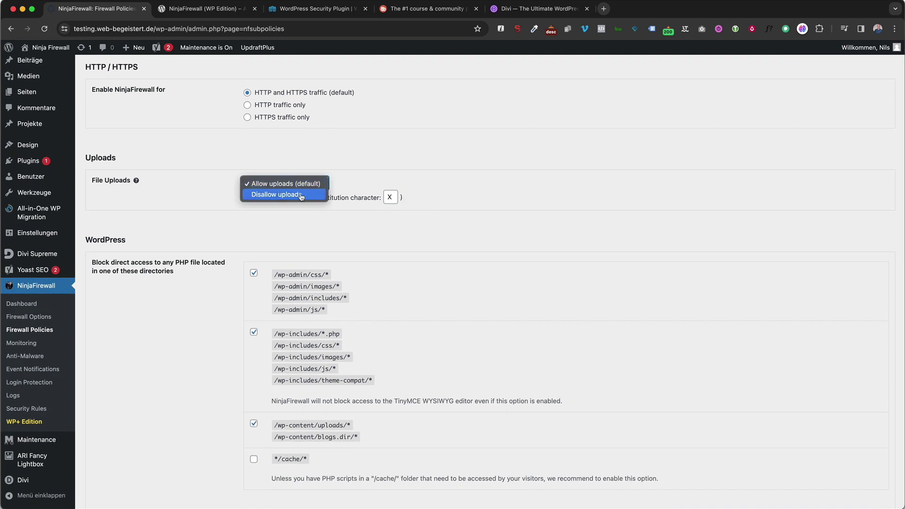
{"action": "left_click", "coordinate": [362, 179]}
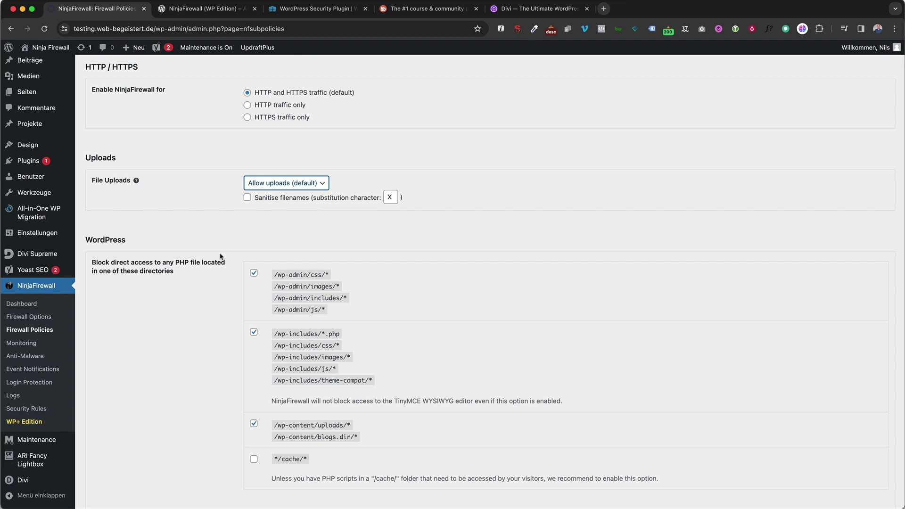
{"action": "scroll", "coordinate": [183, 265], "scroll_direction": "down", "scroll_amount": 1}
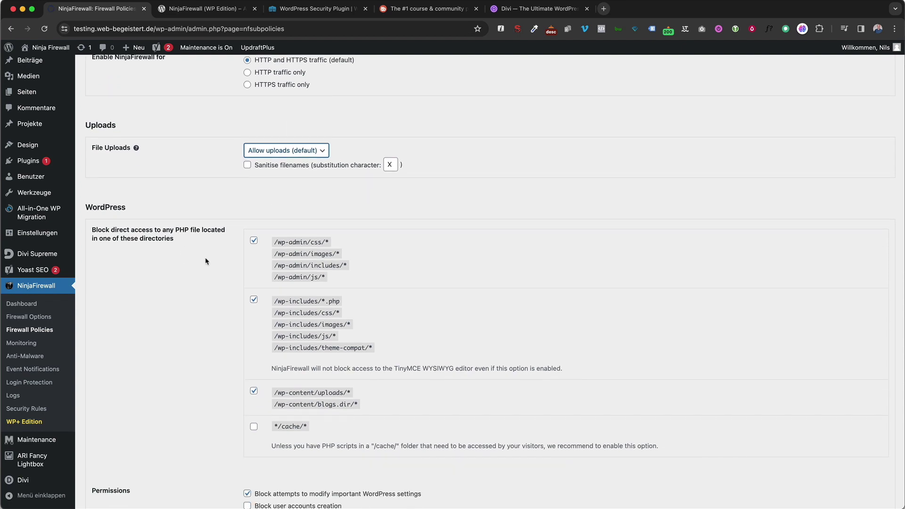
{"action": "scroll", "coordinate": [206, 260], "scroll_direction": "down", "scroll_amount": 2}
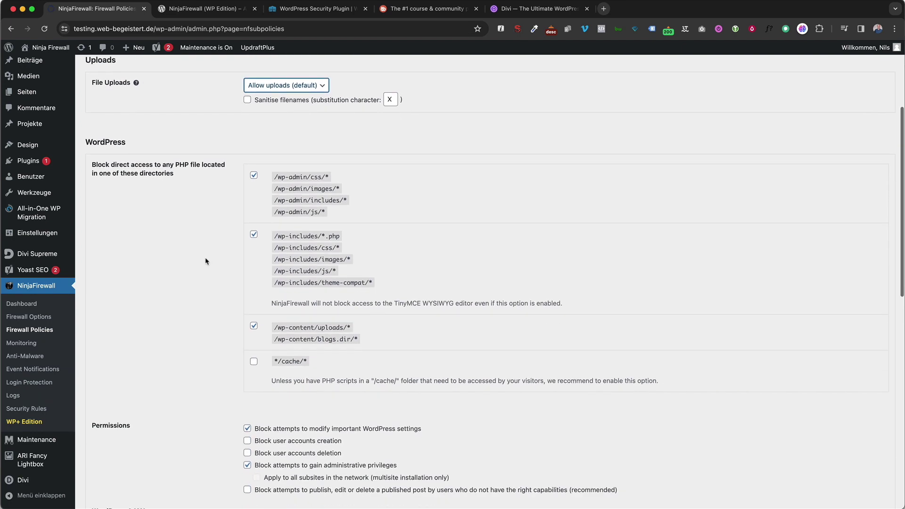
{"action": "scroll", "coordinate": [210, 264], "scroll_direction": "down", "scroll_amount": 2}
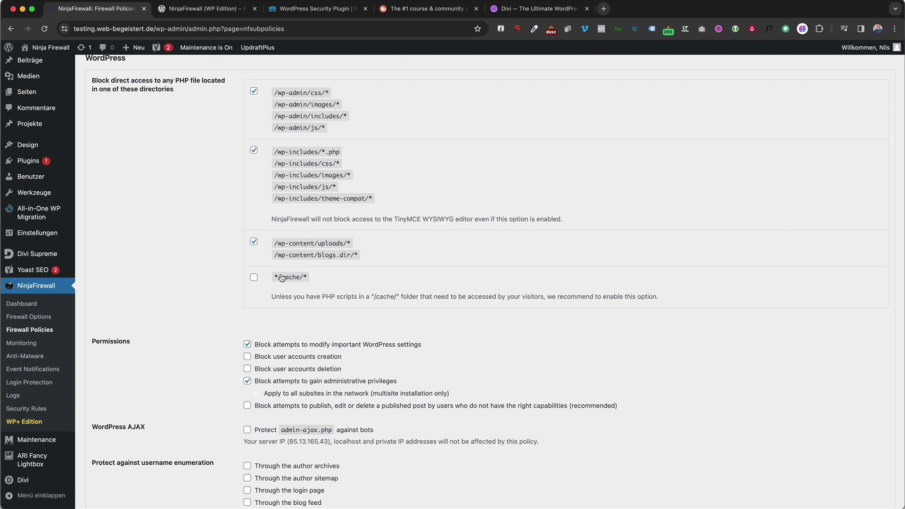
{"action": "scroll", "coordinate": [197, 301], "scroll_direction": "down", "scroll_amount": 3}
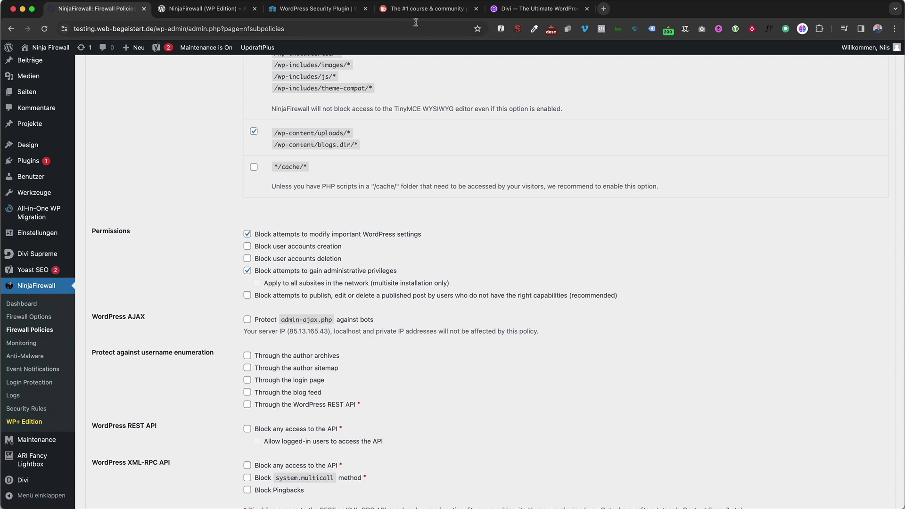
{"action": "left_click", "coordinate": [409, 9]}
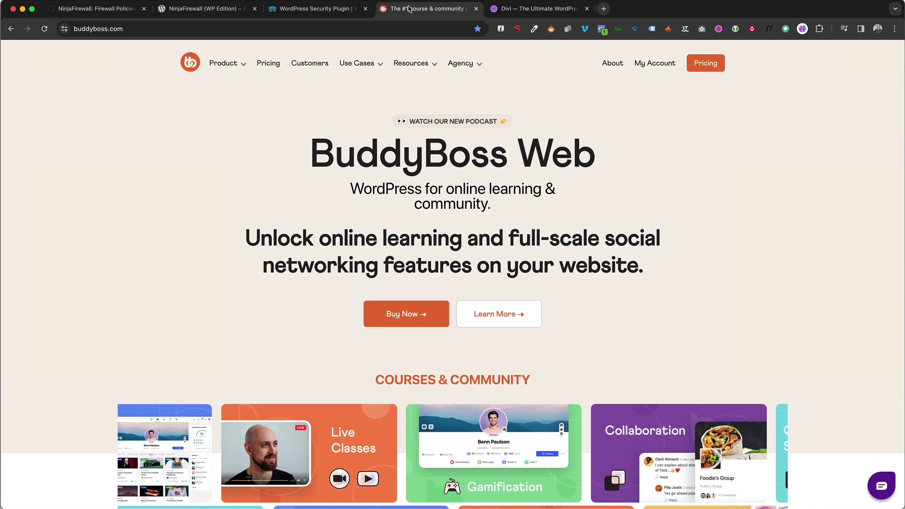
{"action": "left_click", "coordinate": [96, 9]}
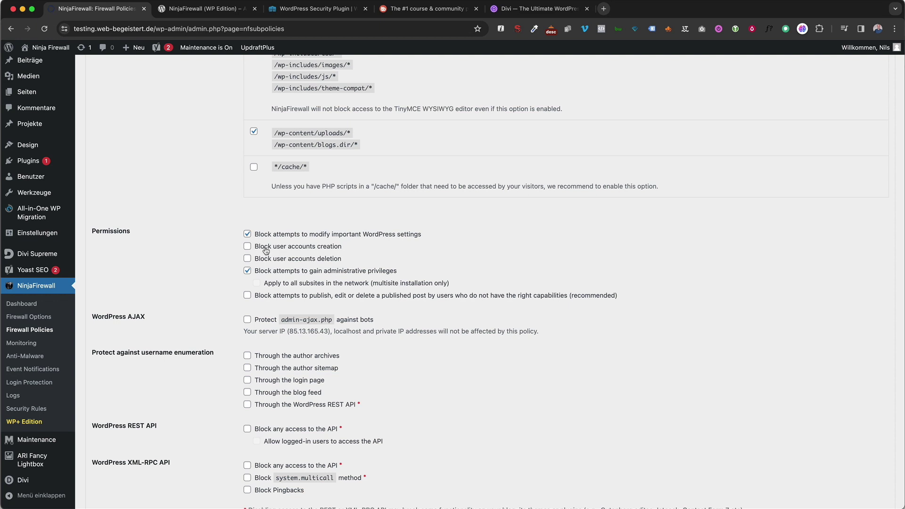
{"action": "left_click", "coordinate": [248, 246]}
{"action": "left_click", "coordinate": [248, 259]}
{"action": "left_click", "coordinate": [248, 258]}
{"action": "left_click", "coordinate": [248, 247]}
Step: Enable the WordPress AJAX policy that protects admin-ajax.php against bots
{"action": "scroll", "coordinate": [214, 247], "scroll_direction": "down", "scroll_amount": 2}
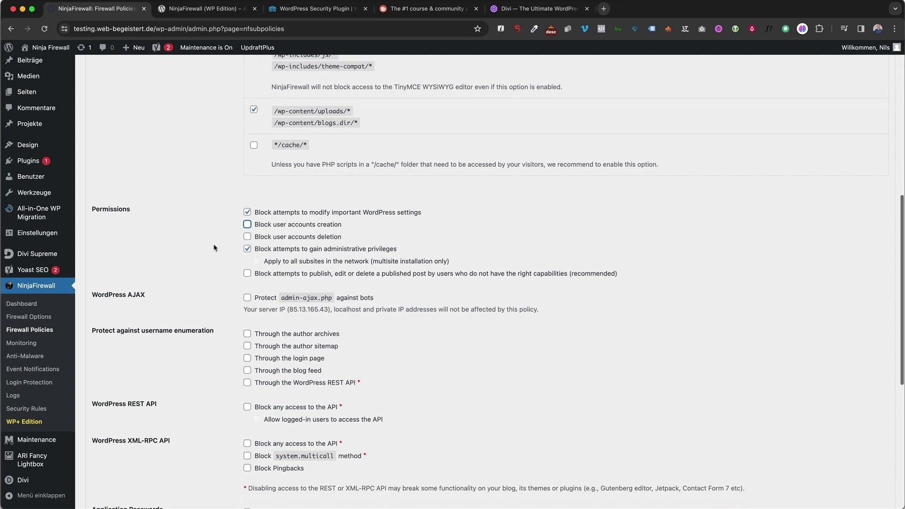
{"action": "scroll", "coordinate": [214, 248], "scroll_direction": "down", "scroll_amount": 3}
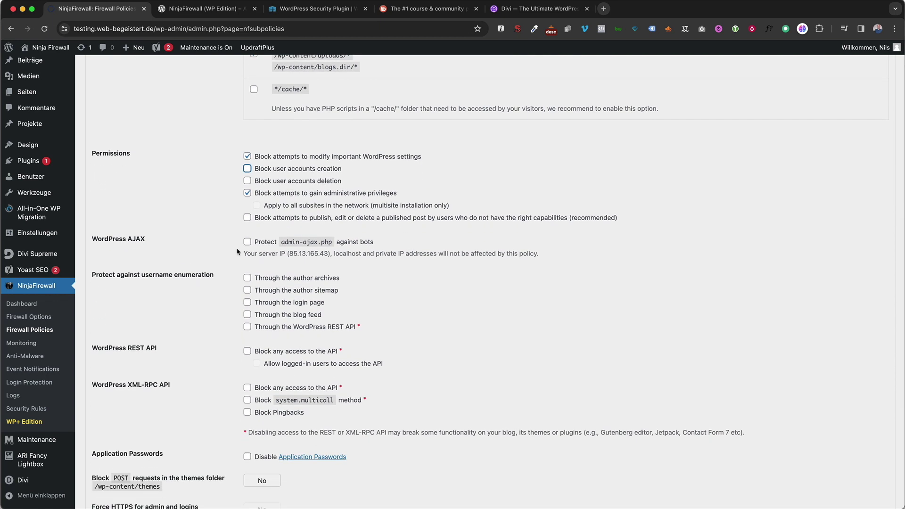
{"action": "left_click", "coordinate": [247, 242]}
Step: Enable username enumeration protection through the author archives, author sitemap, login page and blog feed
{"action": "scroll", "coordinate": [222, 271], "scroll_direction": "down", "scroll_amount": 2}
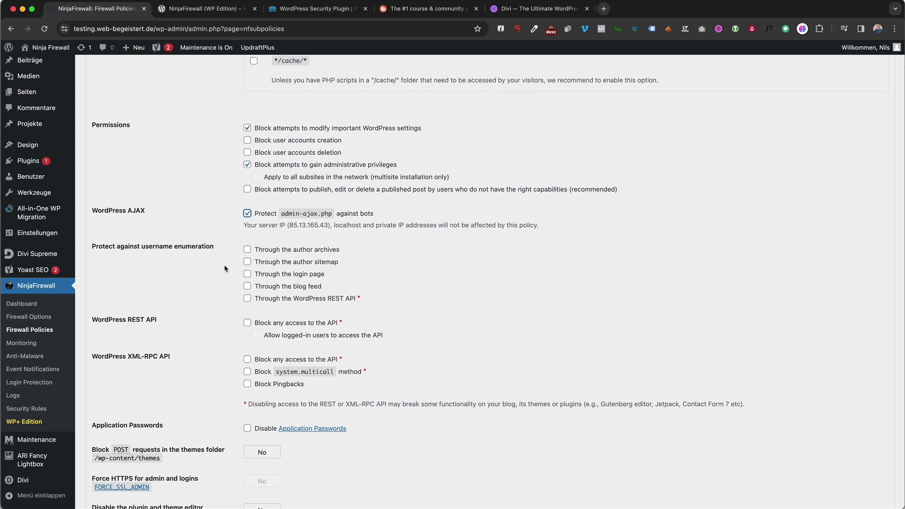
{"action": "left_click", "coordinate": [247, 249]}
{"action": "left_click", "coordinate": [247, 263]}
{"action": "left_click", "coordinate": [247, 274]}
{"action": "left_click", "coordinate": [248, 286]}
{"action": "left_click", "coordinate": [247, 286]}
Step: Set the policy that disables the plugin and theme editor (DISALLOW_FILE_EDIT) to Yes
{"action": "scroll", "coordinate": [377, 339], "scroll_direction": "down", "scroll_amount": 3}
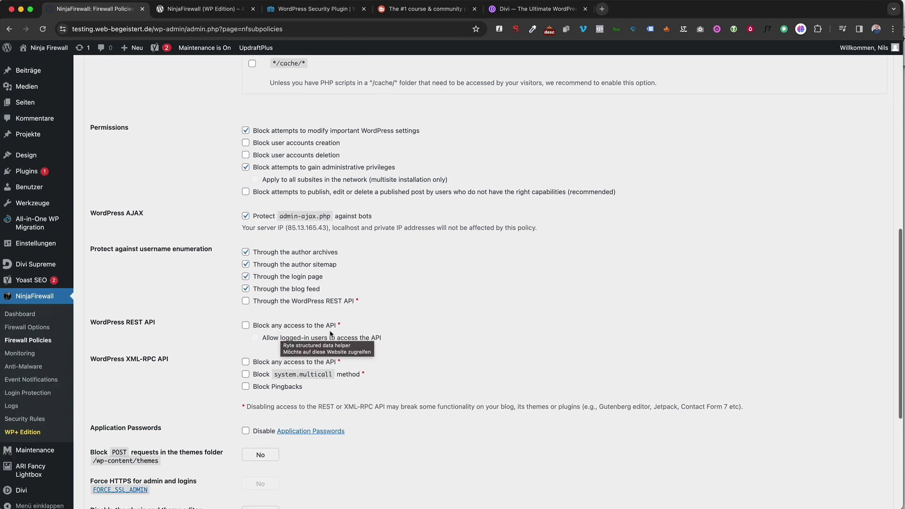
{"action": "scroll", "coordinate": [438, 360], "scroll_direction": "down", "scroll_amount": 3}
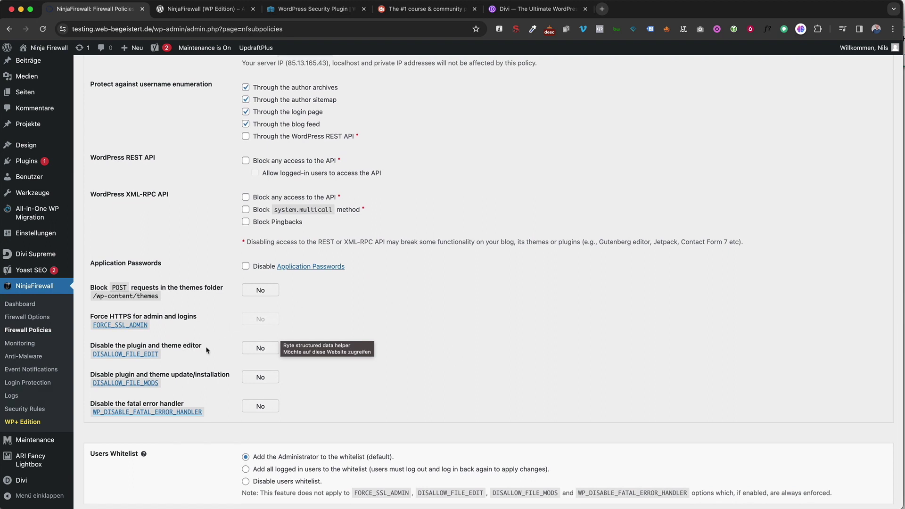
{"action": "left_click", "coordinate": [261, 349]}
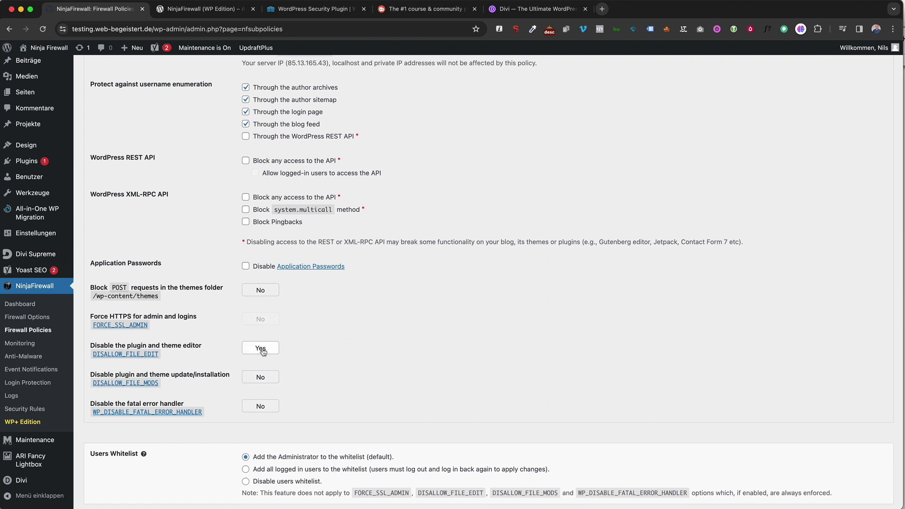
Step: Look briefly at FileZilla, minimize its window, and save the firewall policies in the browser
{"action": "mouse_move", "coordinate": [28, 148]}
{"action": "key", "text": "super+Tab"}
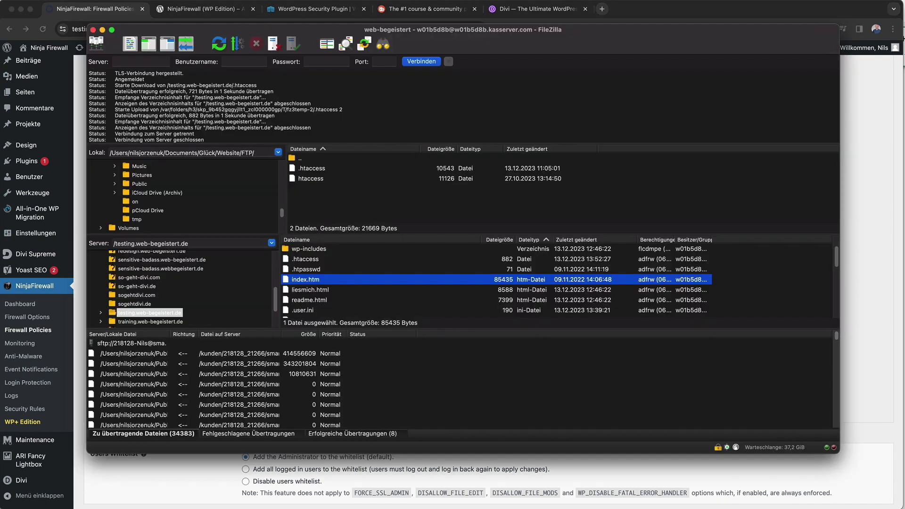
{"action": "left_click", "coordinate": [102, 30]}
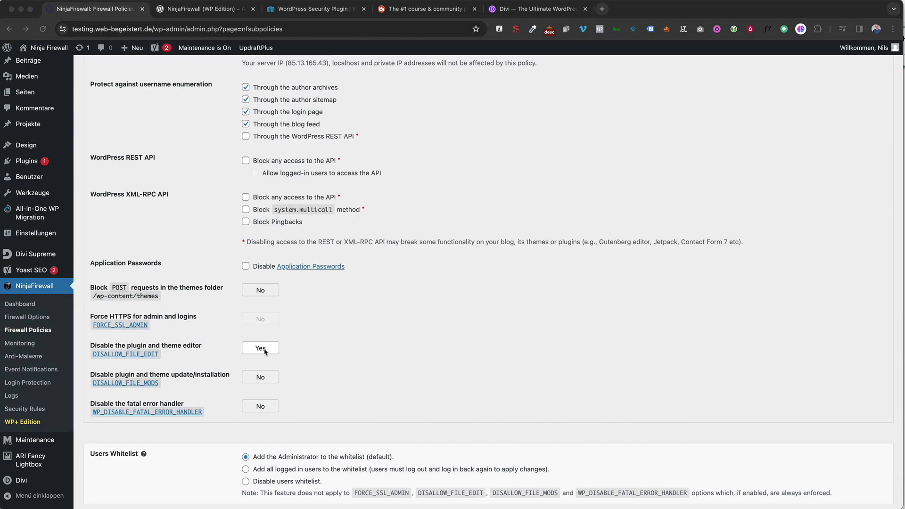
{"action": "scroll", "coordinate": [337, 401], "scroll_direction": "down", "scroll_amount": 2}
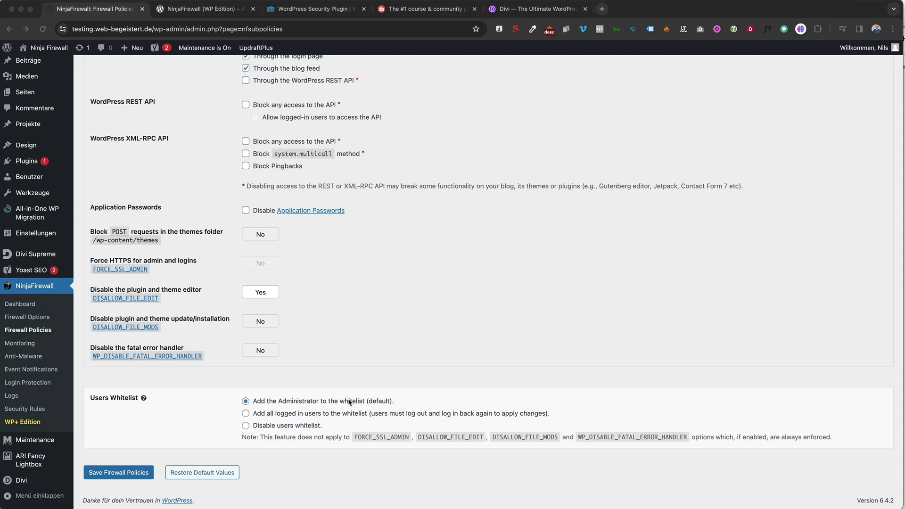
{"action": "left_click", "coordinate": [120, 475]}
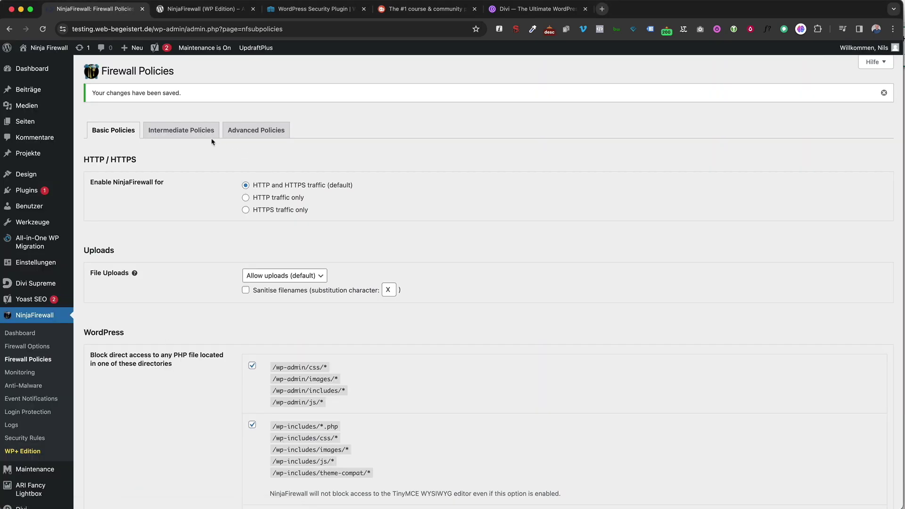
Step: Examine the Intermediate and Advanced Policies of the firewall and return to the Basic Policies
{"action": "left_click", "coordinate": [186, 135]}
{"action": "scroll", "coordinate": [353, 162], "scroll_direction": "down", "scroll_amount": 5}
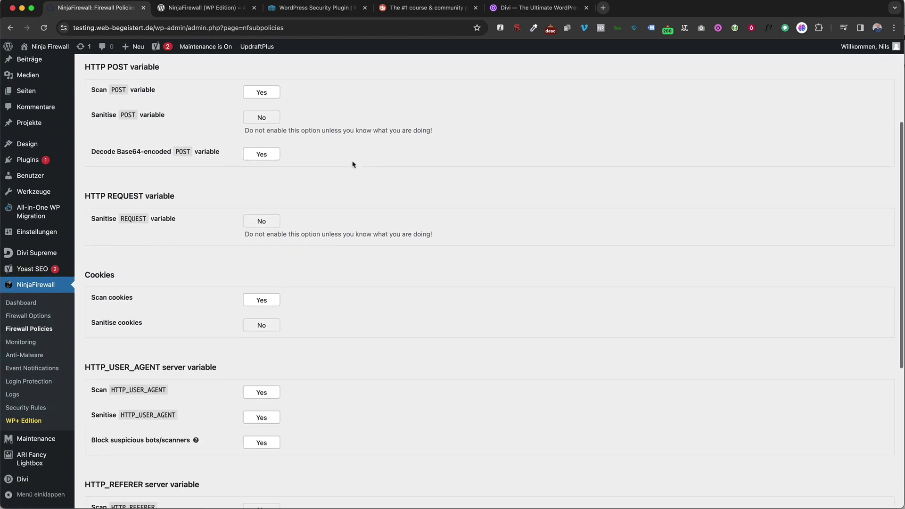
{"action": "scroll", "coordinate": [353, 164], "scroll_direction": "down", "scroll_amount": 5}
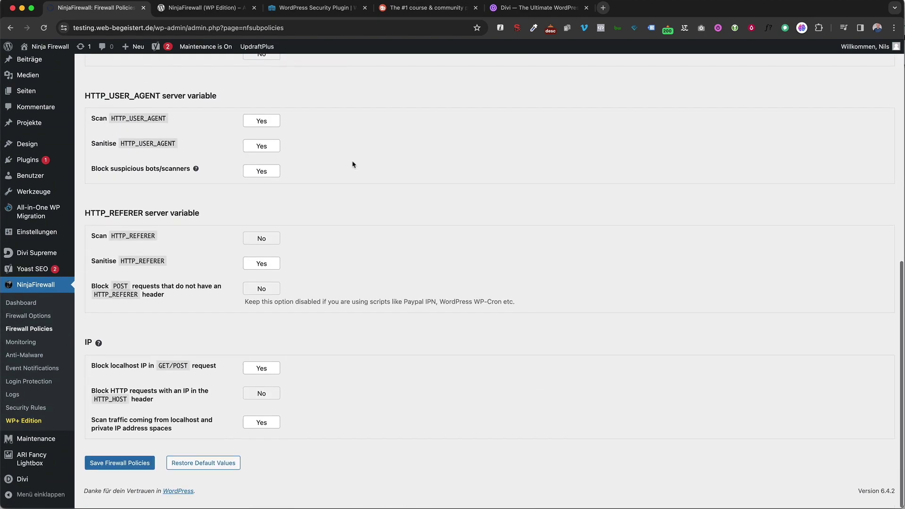
{"action": "scroll", "coordinate": [352, 165], "scroll_direction": "up", "scroll_amount": 10}
{"action": "left_click", "coordinate": [260, 104]}
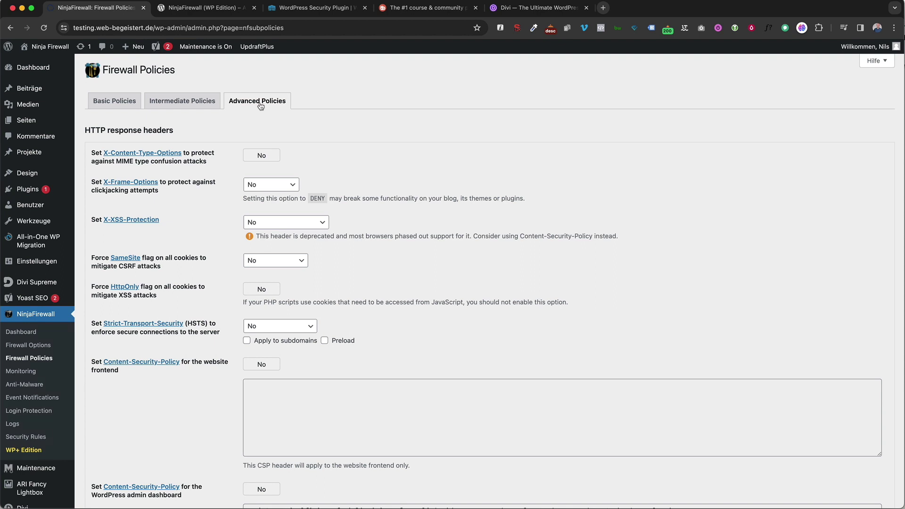
{"action": "left_click", "coordinate": [120, 108]}
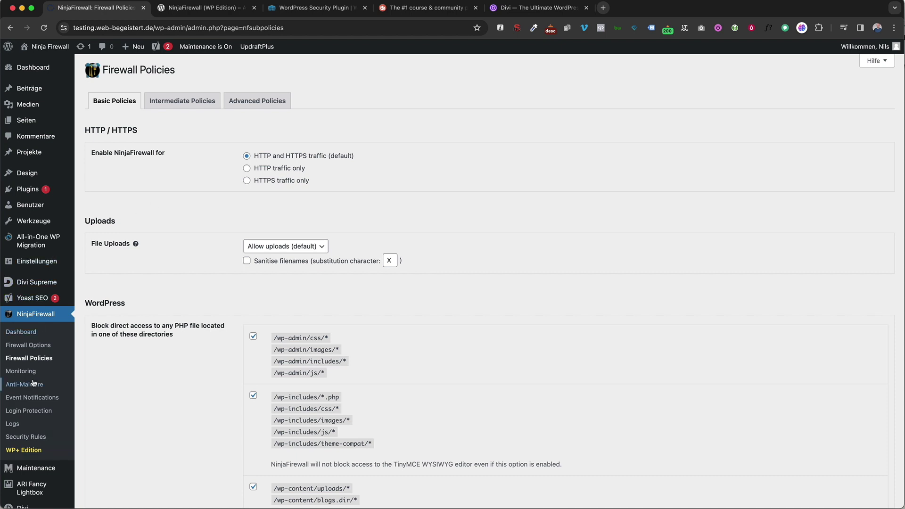
Step: Create a file snapshot in NinjaFirewall's Monitoring section, set scheduled scans to Daily, and save the scan options
{"action": "left_click", "coordinate": [21, 371]}
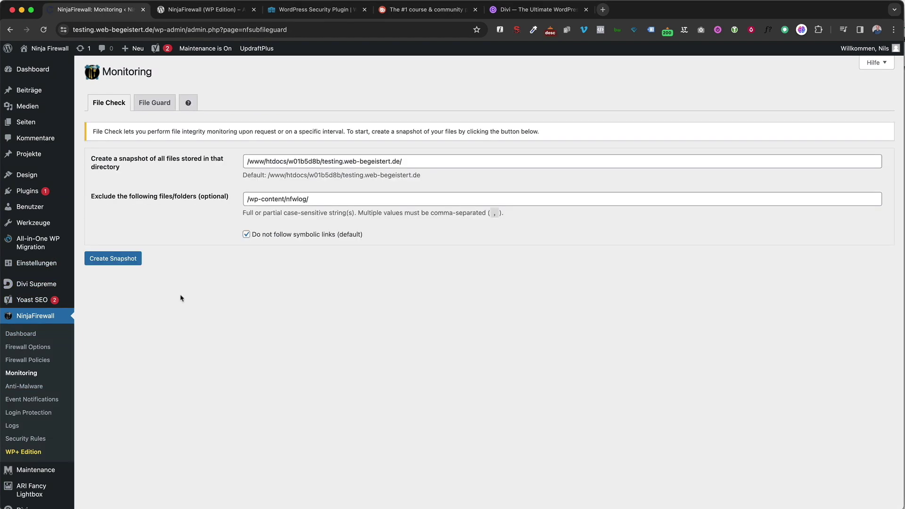
{"action": "left_click", "coordinate": [130, 260]}
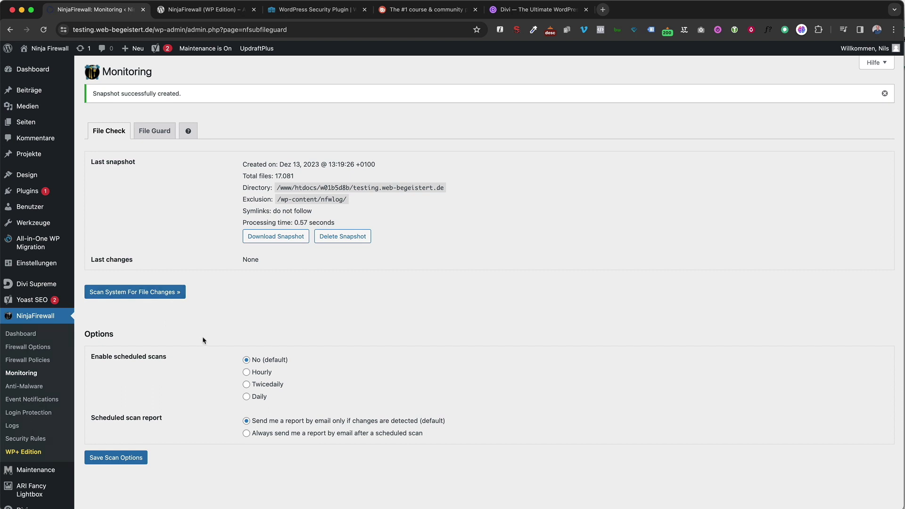
{"action": "scroll", "coordinate": [201, 340], "scroll_direction": "down", "scroll_amount": 1}
{"action": "scroll", "coordinate": [201, 341], "scroll_direction": "down", "scroll_amount": 1}
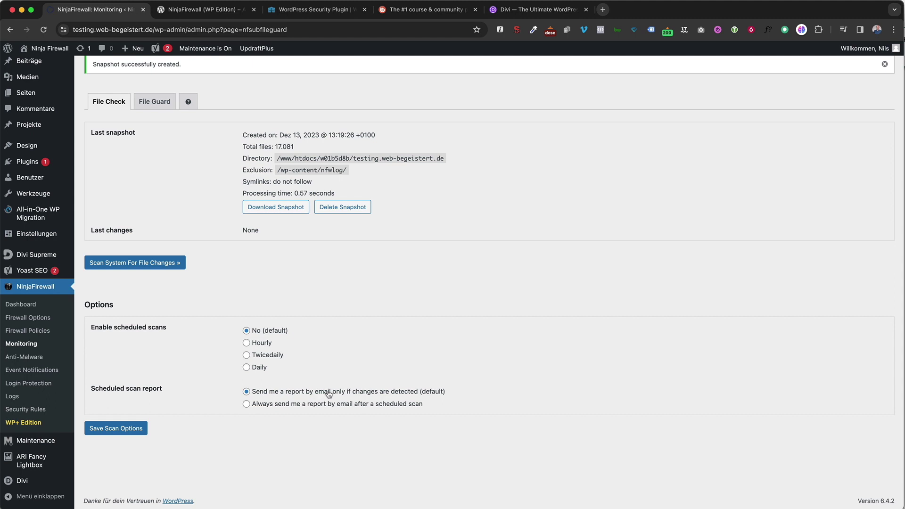
{"action": "left_click", "coordinate": [254, 369]}
{"action": "scroll", "coordinate": [420, 313], "scroll_direction": "up", "scroll_amount": 1}
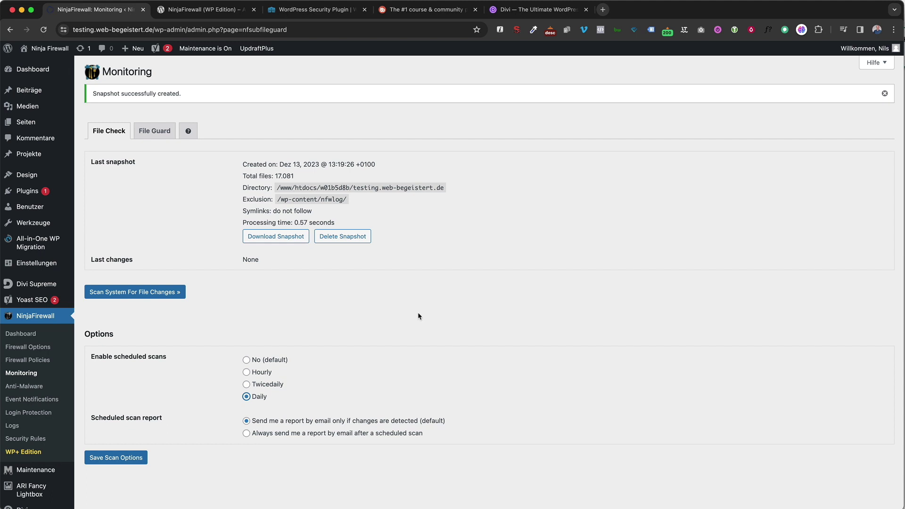
{"action": "left_click", "coordinate": [113, 462]}
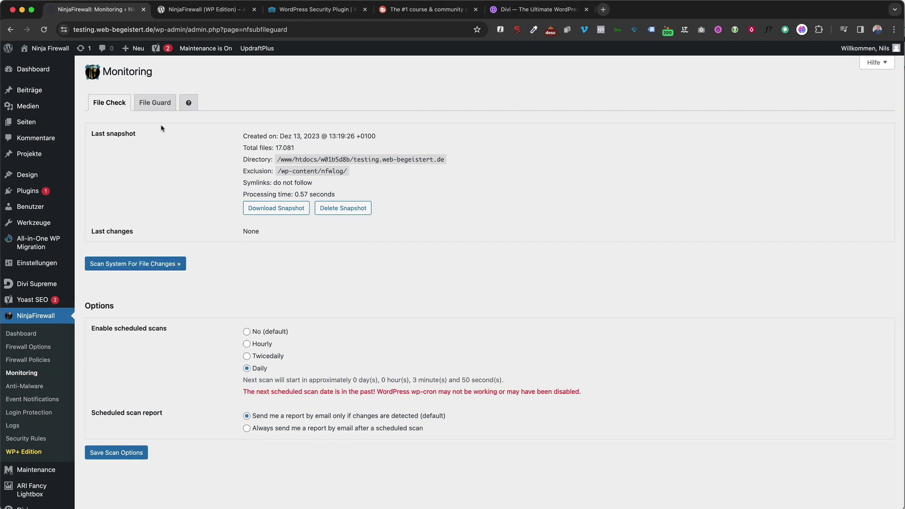
Step: Enable File Guard in the Monitoring section and save its options
{"action": "left_click", "coordinate": [154, 103]}
{"action": "left_click", "coordinate": [263, 136]}
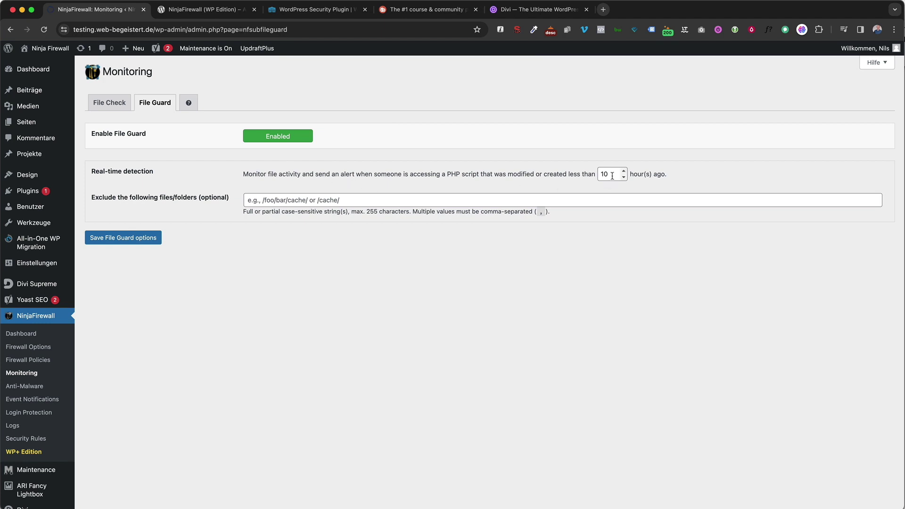
{"action": "left_click", "coordinate": [135, 242]}
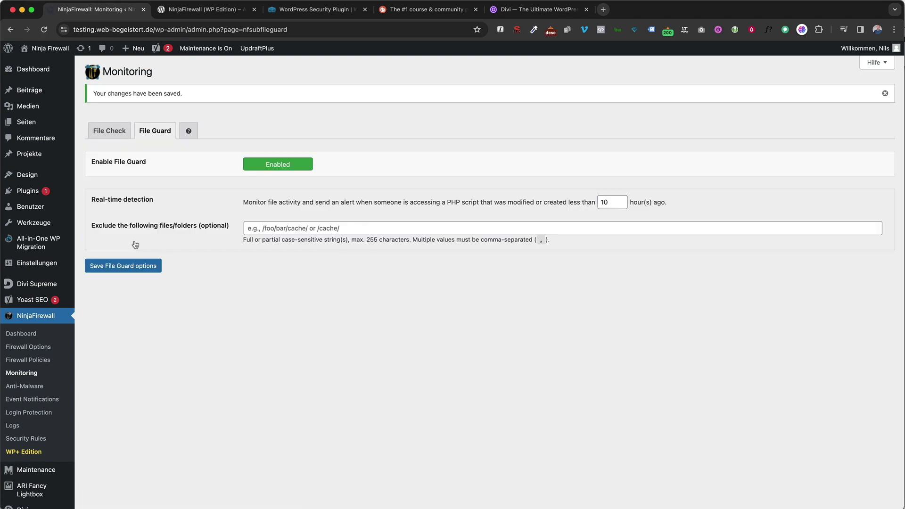
Step: In Event Notifications, set login alerts to "No, thanks" and turn off the alerts for uploading, installing and deactivating plugins
{"action": "left_click", "coordinate": [22, 387]}
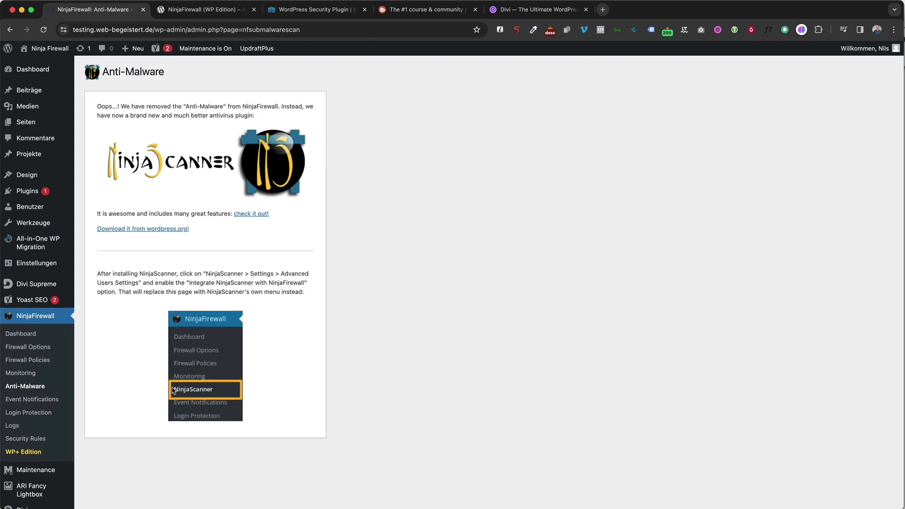
{"action": "left_click", "coordinate": [20, 400]}
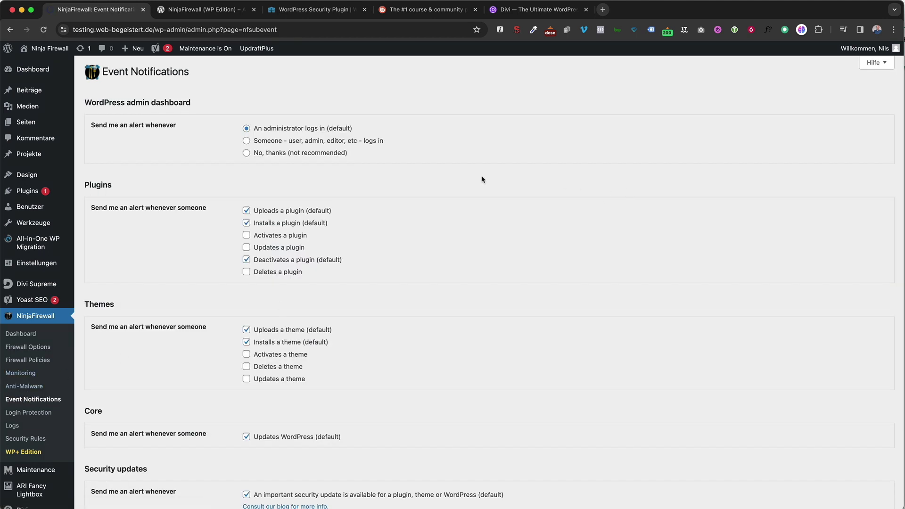
{"action": "left_click", "coordinate": [246, 153]}
{"action": "left_click", "coordinate": [246, 210]}
{"action": "left_click", "coordinate": [246, 223]}
{"action": "left_click", "coordinate": [246, 259]}
Step: Turn off the alerts for uploading and installing themes, and save the event notifications
{"action": "scroll", "coordinate": [223, 290], "scroll_direction": "down", "scroll_amount": 3}
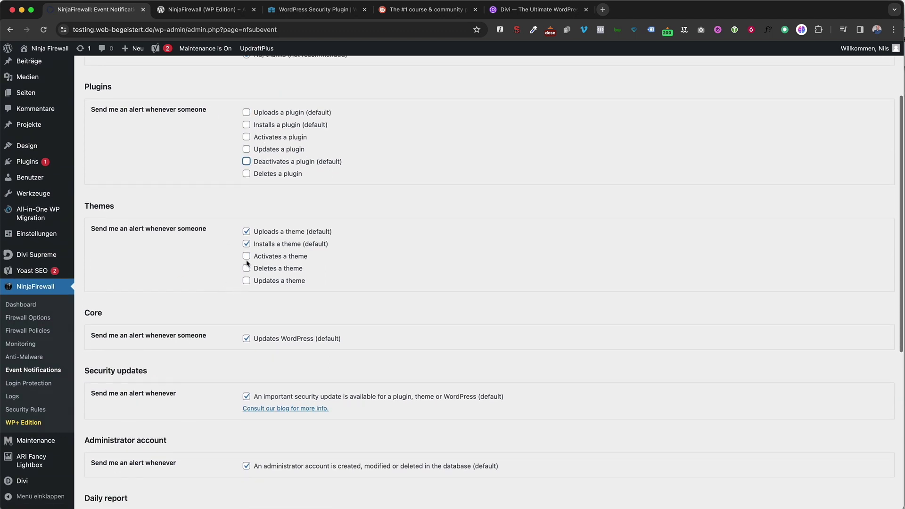
{"action": "left_click", "coordinate": [246, 243]}
{"action": "left_click", "coordinate": [246, 231]}
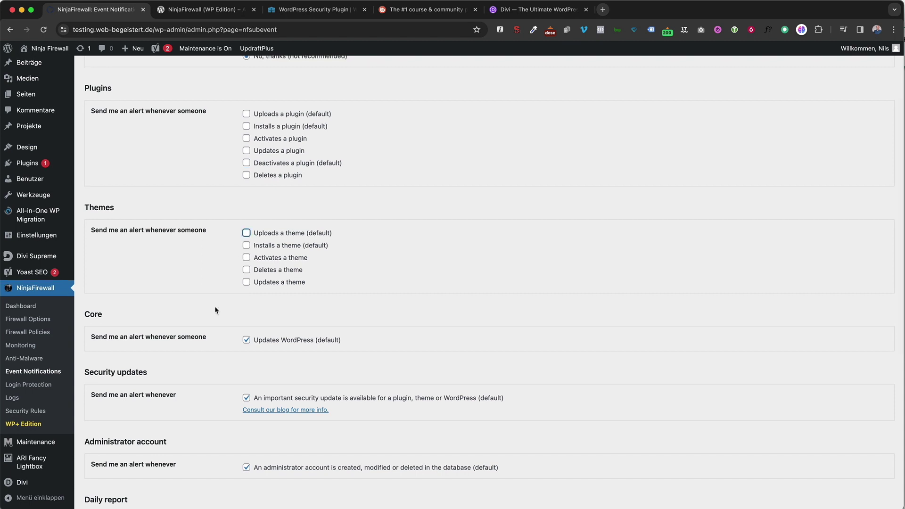
{"action": "scroll", "coordinate": [216, 309], "scroll_direction": "down", "scroll_amount": 4}
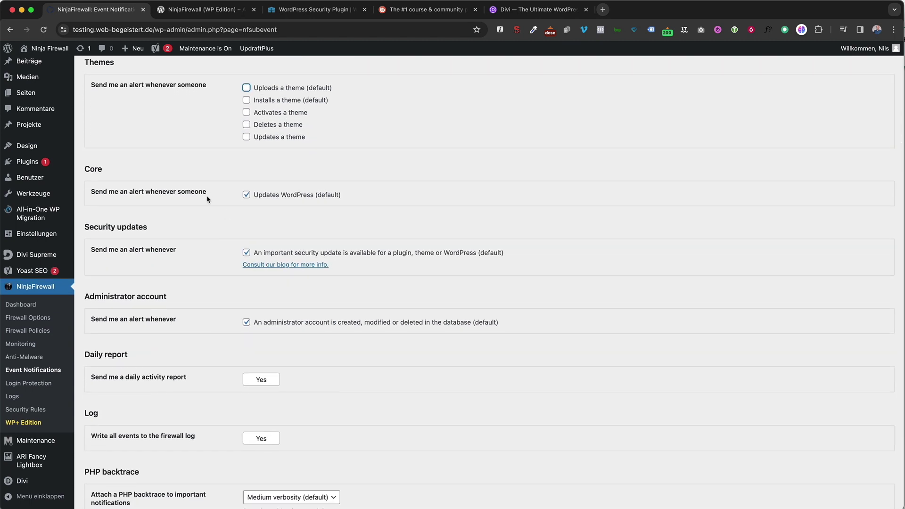
{"action": "scroll", "coordinate": [207, 199], "scroll_direction": "down", "scroll_amount": 4}
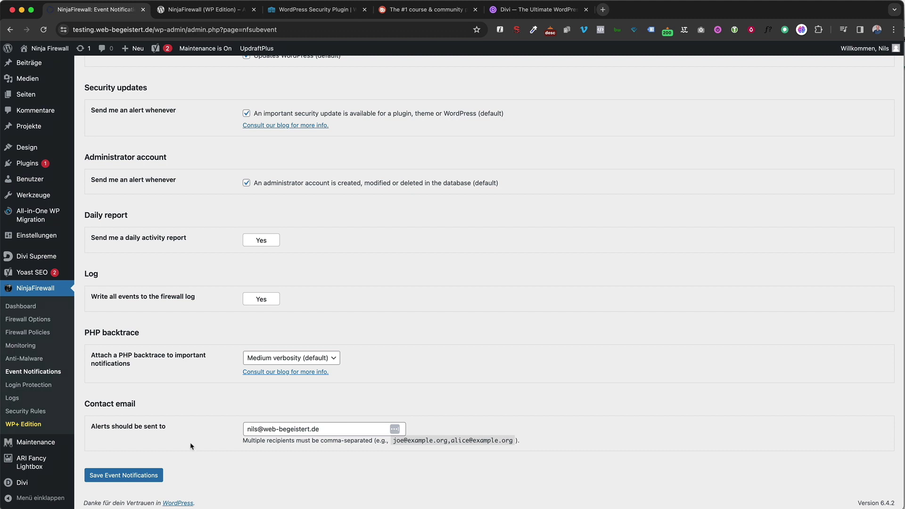
{"action": "left_click", "coordinate": [135, 475]}
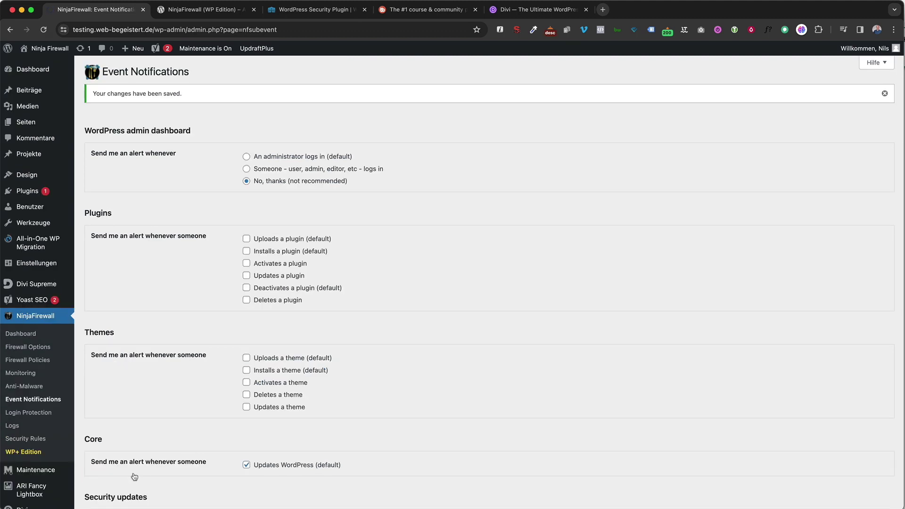
Step: Enable brute force attack protection in Login Protection, keep it on Captcha image and Always enabled, and save the settings
{"action": "left_click", "coordinate": [36, 416]}
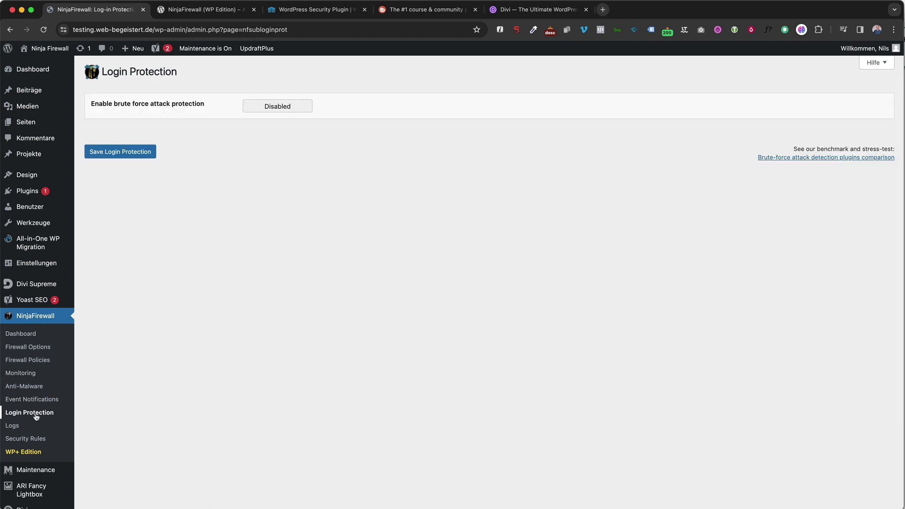
{"action": "left_click", "coordinate": [278, 106]}
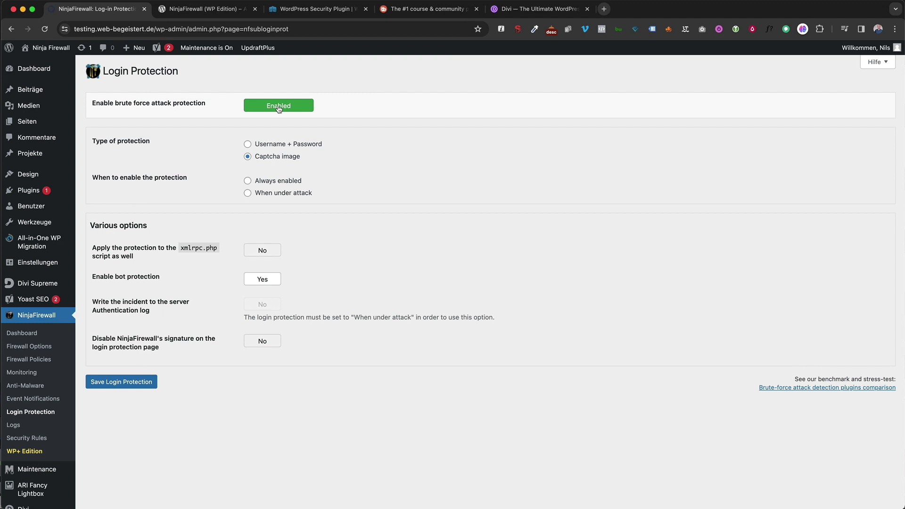
{"action": "left_click", "coordinate": [248, 193]}
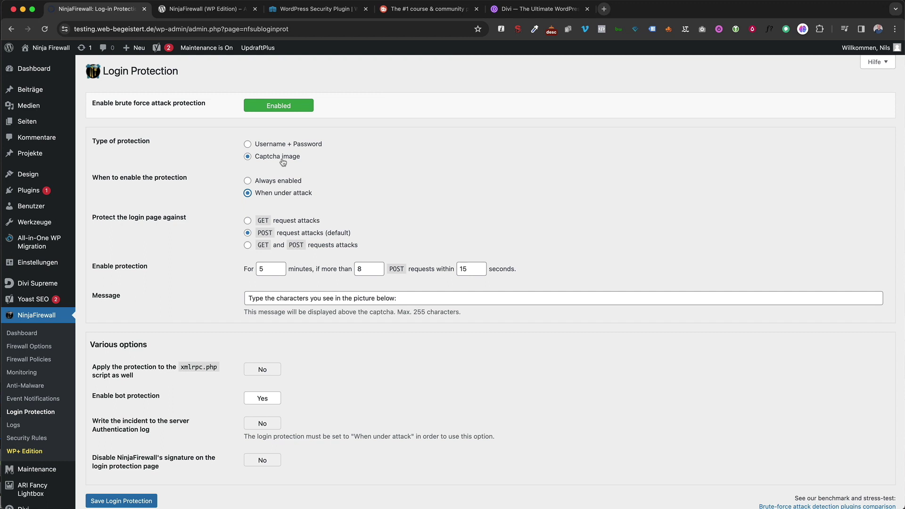
{"action": "left_click", "coordinate": [246, 181]}
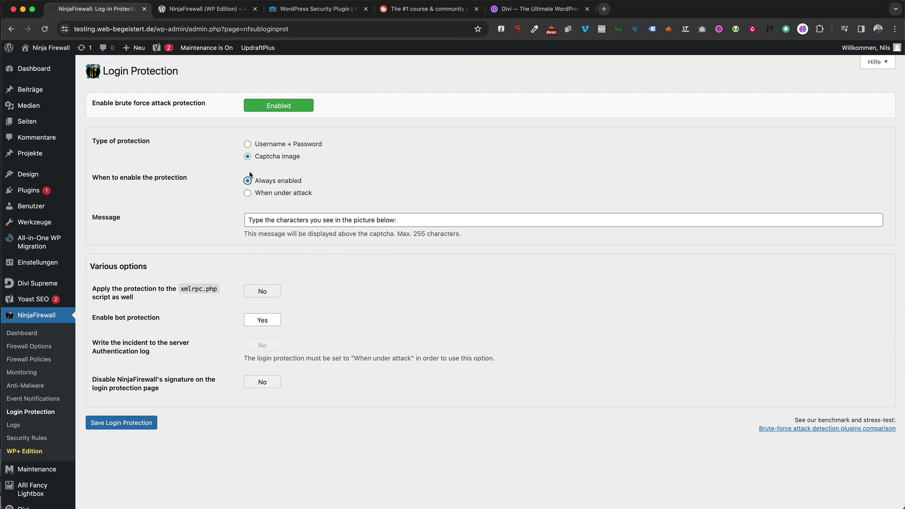
{"action": "left_click", "coordinate": [142, 423]}
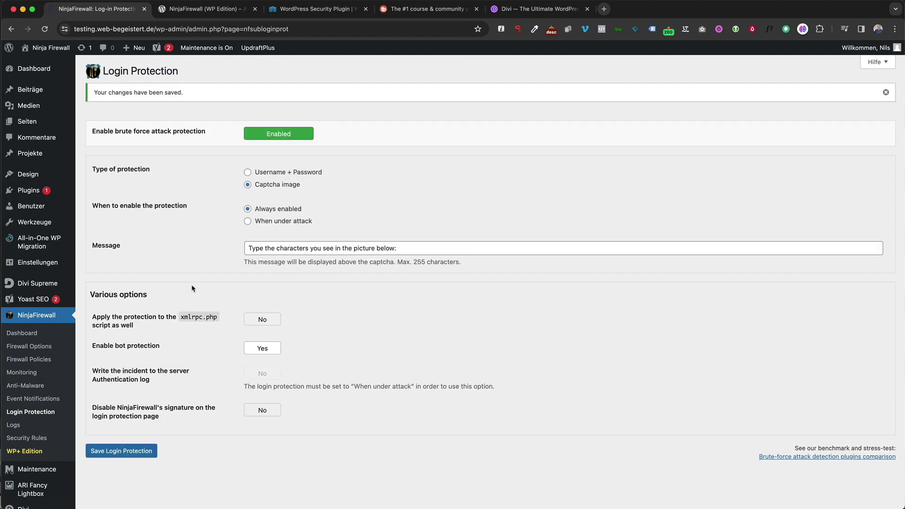
Step: Test the captcha on the WordPress login page in an incognito window by entering the displayed characters, and close that window
{"action": "key", "text": "super+shift+n"}
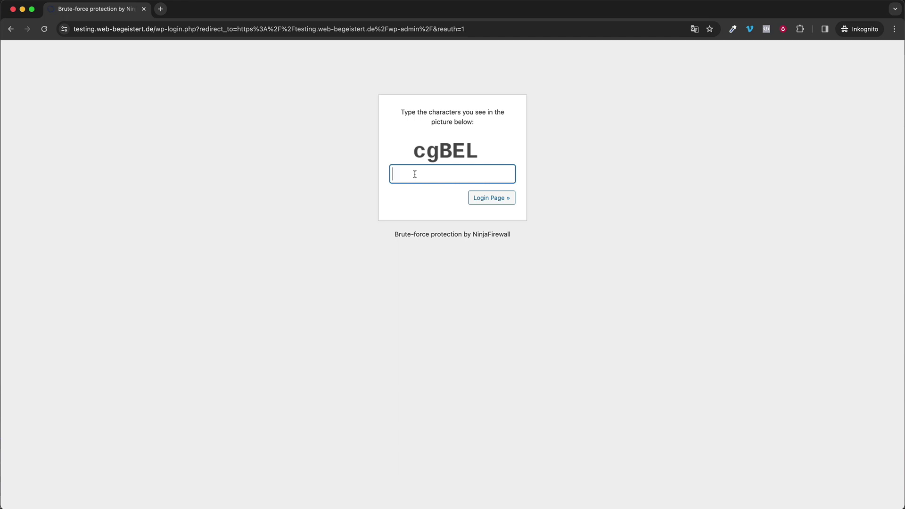
{"action": "type", "text": "cgBEL"}
{"action": "key", "text": "Return"}
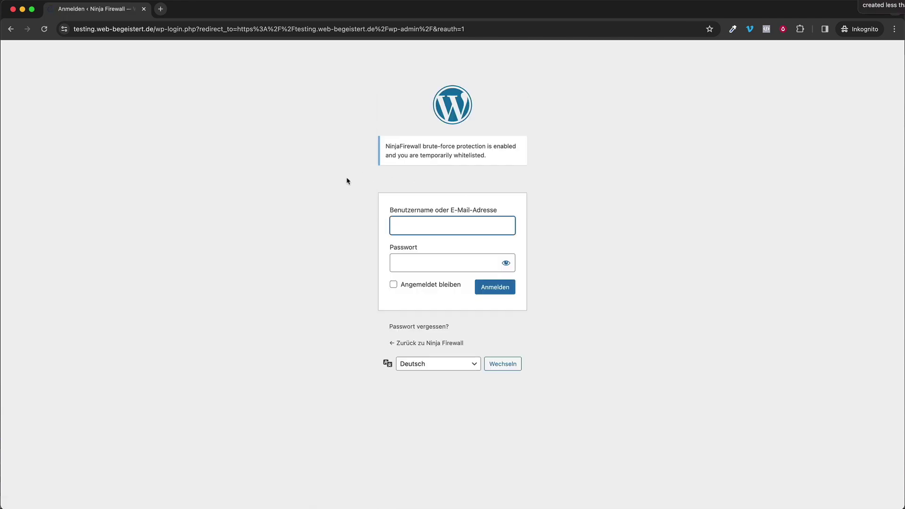
{"action": "key", "text": "super+w"}
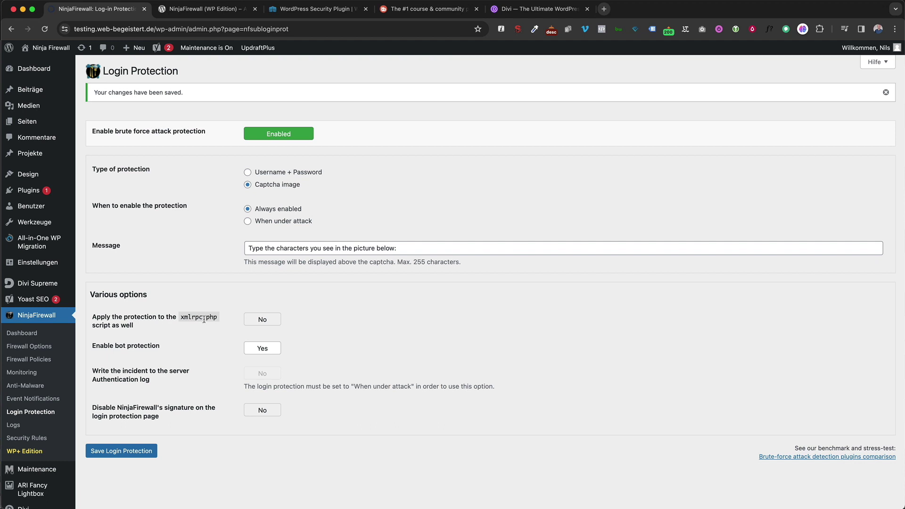
Step: Apply the login protection to the xmlrpc.php script as well and save the login protection settings
{"action": "left_click", "coordinate": [264, 321]}
{"action": "left_click", "coordinate": [140, 454]}
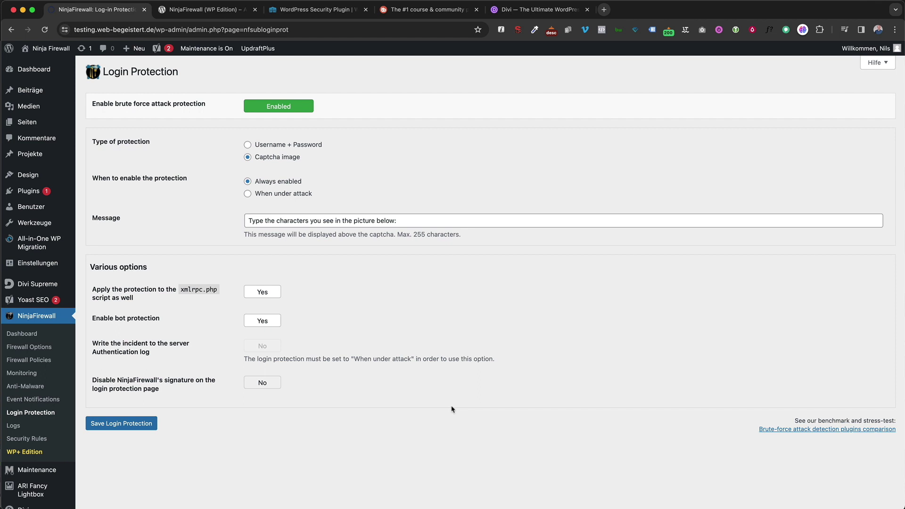
Step: Check NinjaFirewall's Anti-Malware page, search for "ninja scanner" among the plugins to add, and activate NinjaScanner – Virus & Malware scan
{"action": "left_click", "coordinate": [32, 387]}
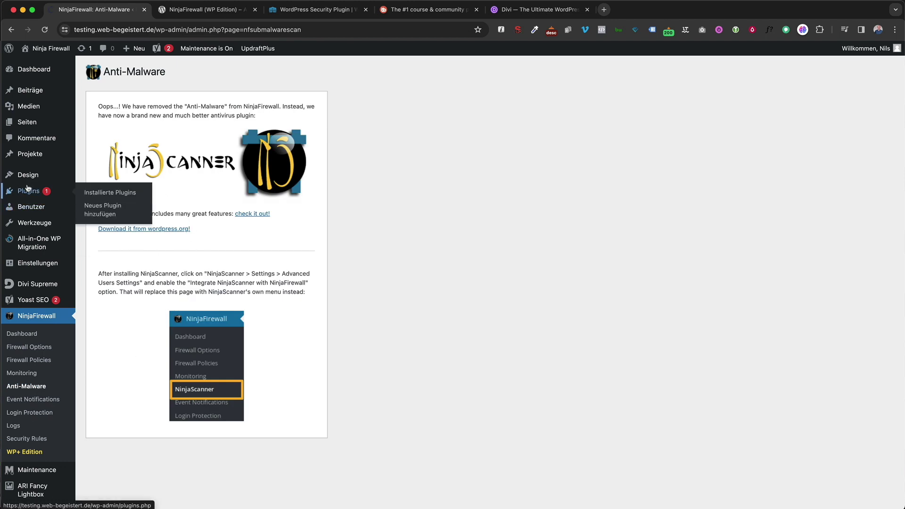
{"action": "left_click", "coordinate": [27, 188]}
{"action": "scroll", "coordinate": [28, 189], "scroll_direction": "down", "scroll_amount": 1}
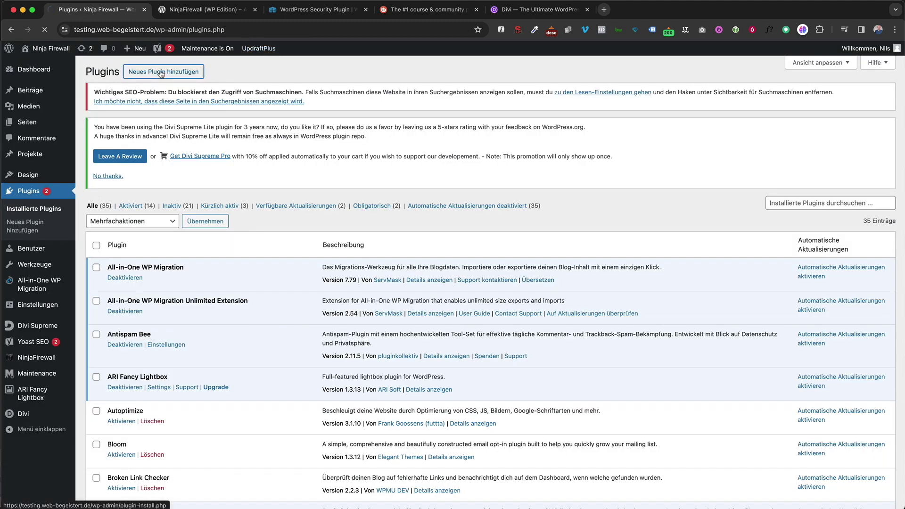
{"action": "left_click", "coordinate": [161, 72]}
{"action": "left_click", "coordinate": [789, 99]}
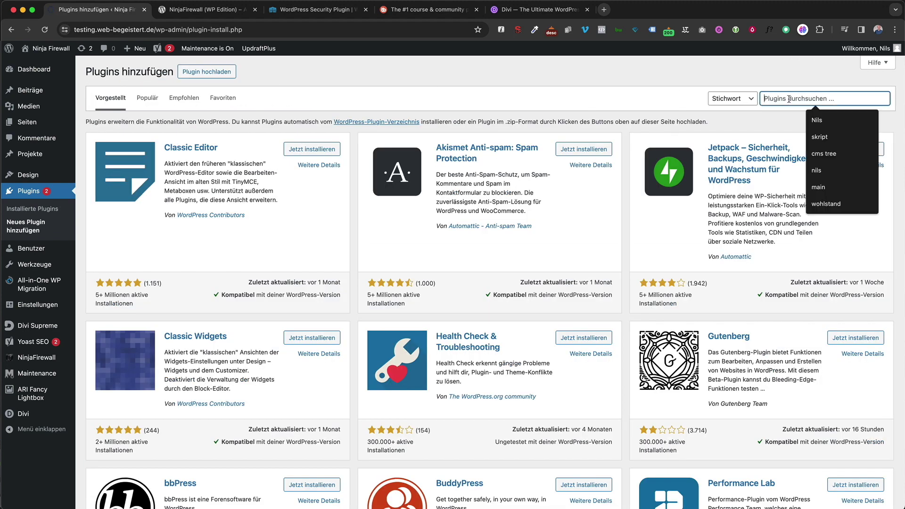
{"action": "type", "text": "ninja scanner"}
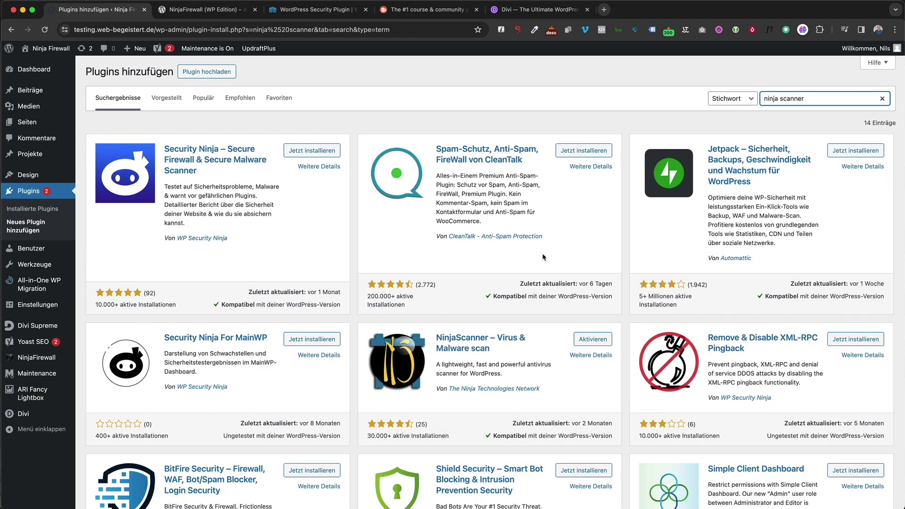
{"action": "left_click", "coordinate": [589, 339]}
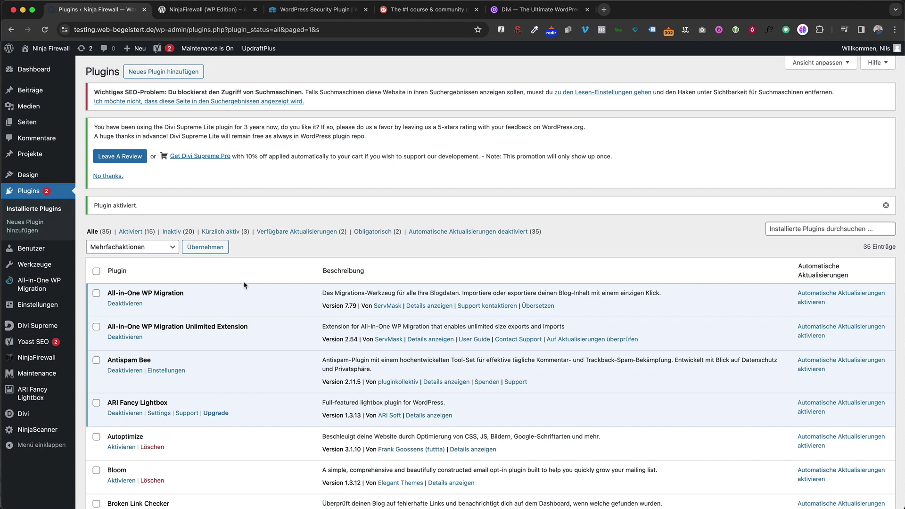
{"action": "scroll", "coordinate": [229, 286], "scroll_direction": "down", "scroll_amount": 2}
Step: Open NinjaScanner, review its basic scan settings, and return to its scan summary
{"action": "mouse_move", "coordinate": [42, 357]}
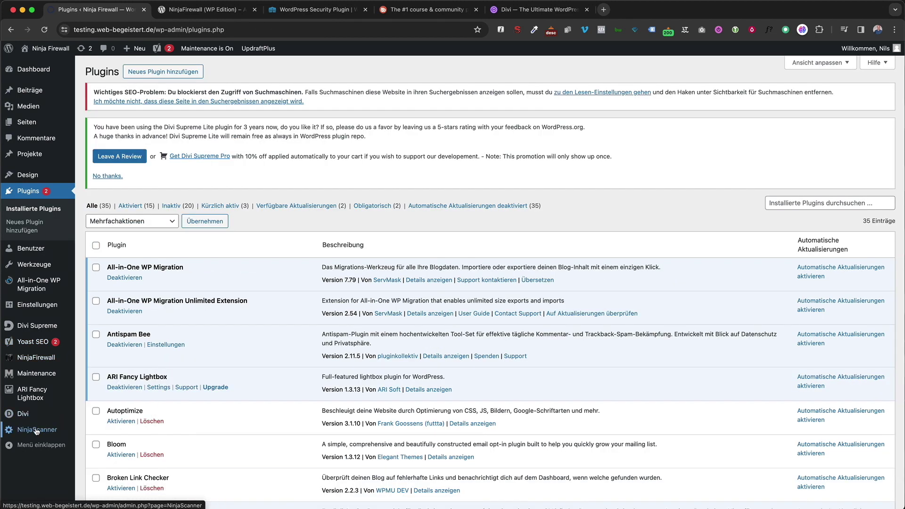
{"action": "left_click", "coordinate": [37, 429]}
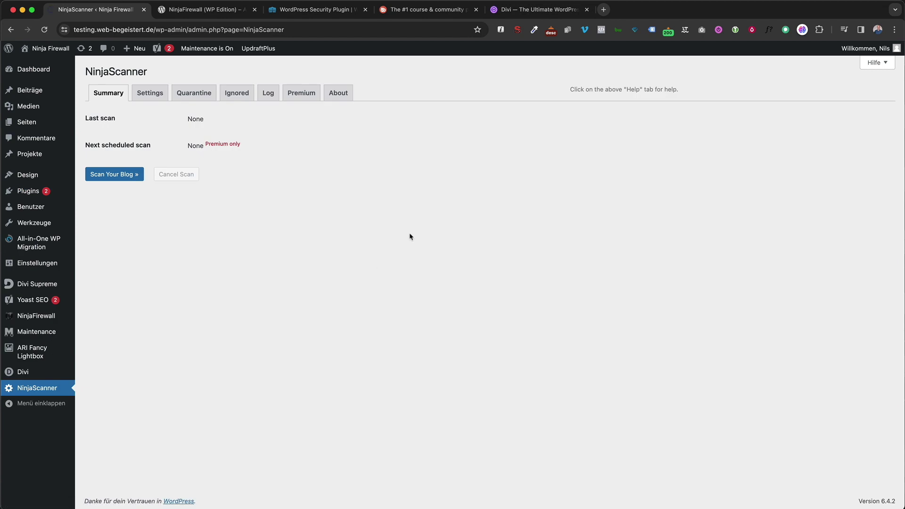
{"action": "left_click", "coordinate": [152, 95]}
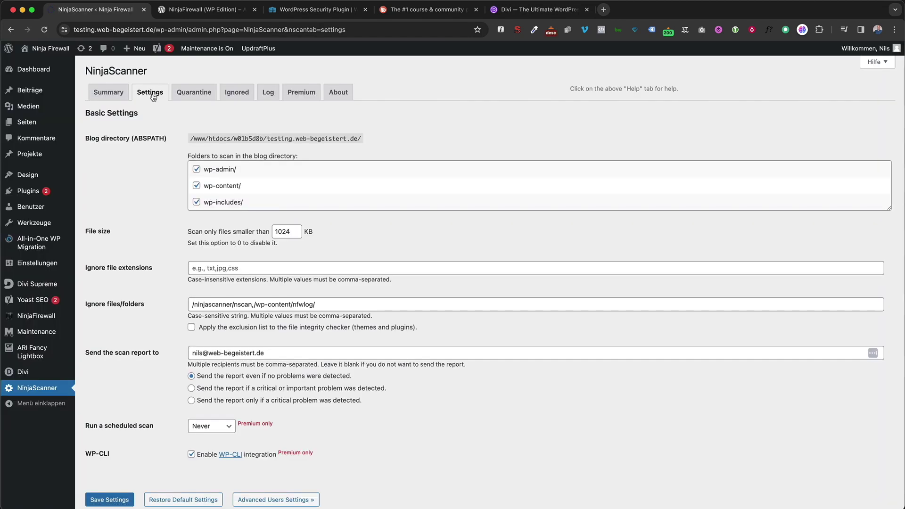
{"action": "left_click", "coordinate": [115, 96]}
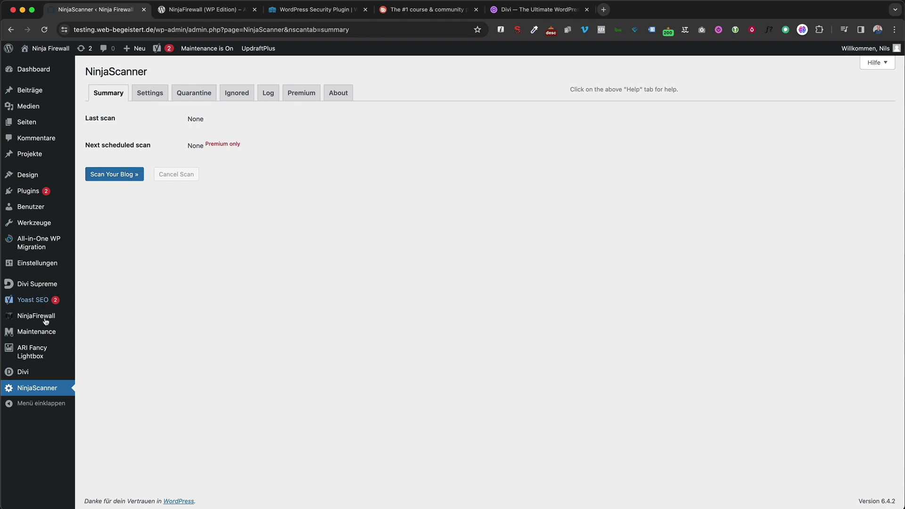
{"action": "mouse_move", "coordinate": [29, 322]}
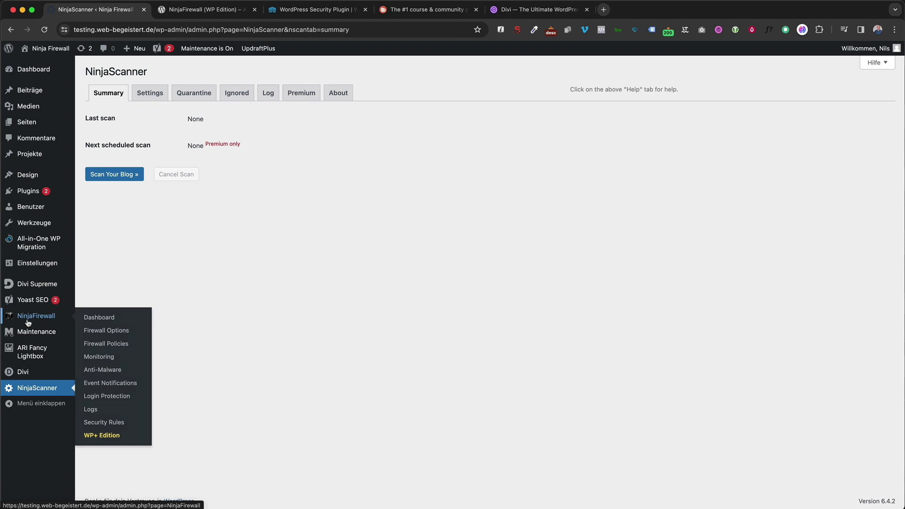